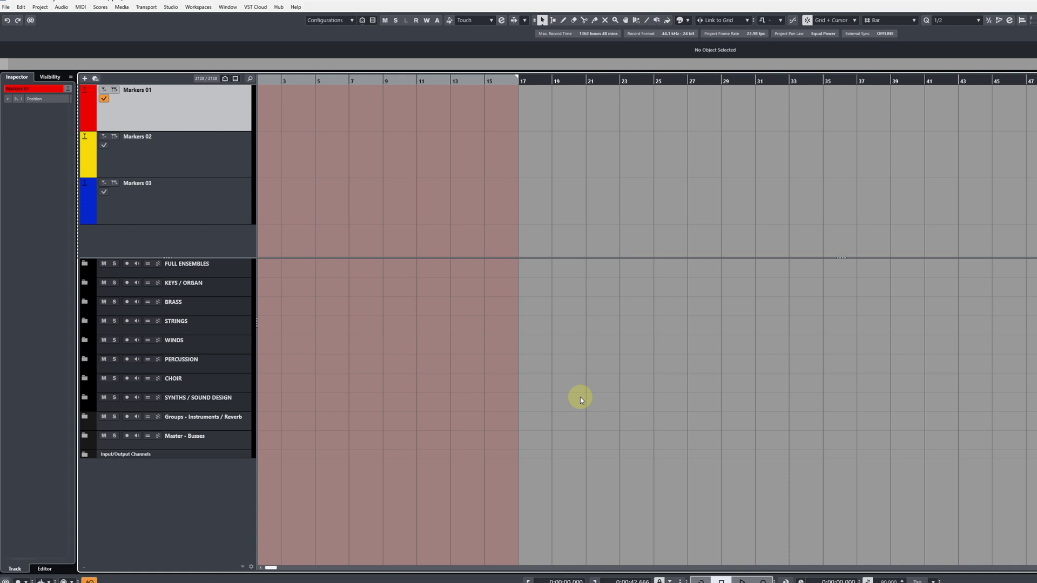
# Open the Key Commands settings from the Edit menu and reveal the Macros list
pyautogui.click(21, 7)
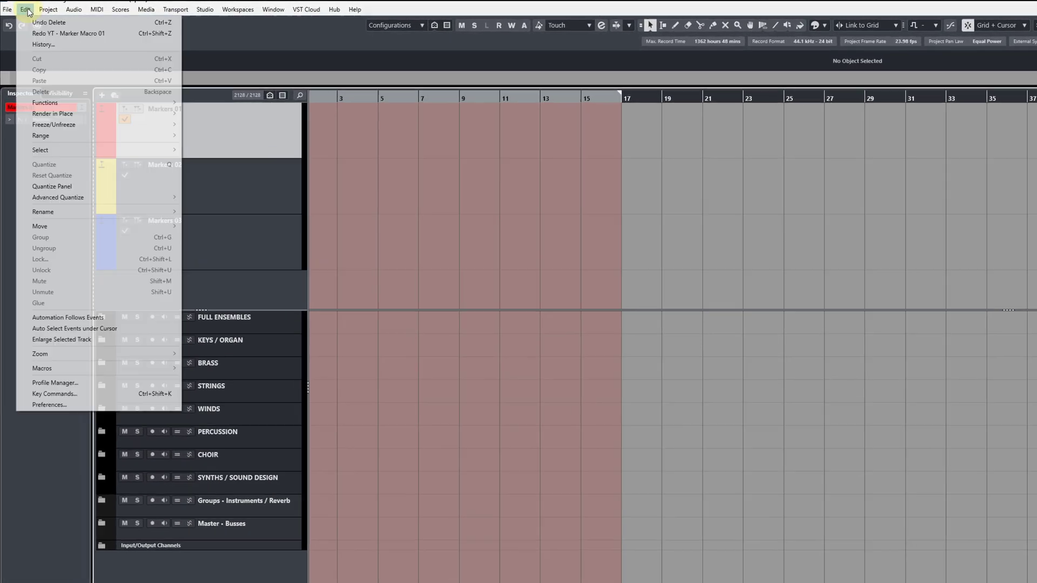
pyautogui.click(124, 394)
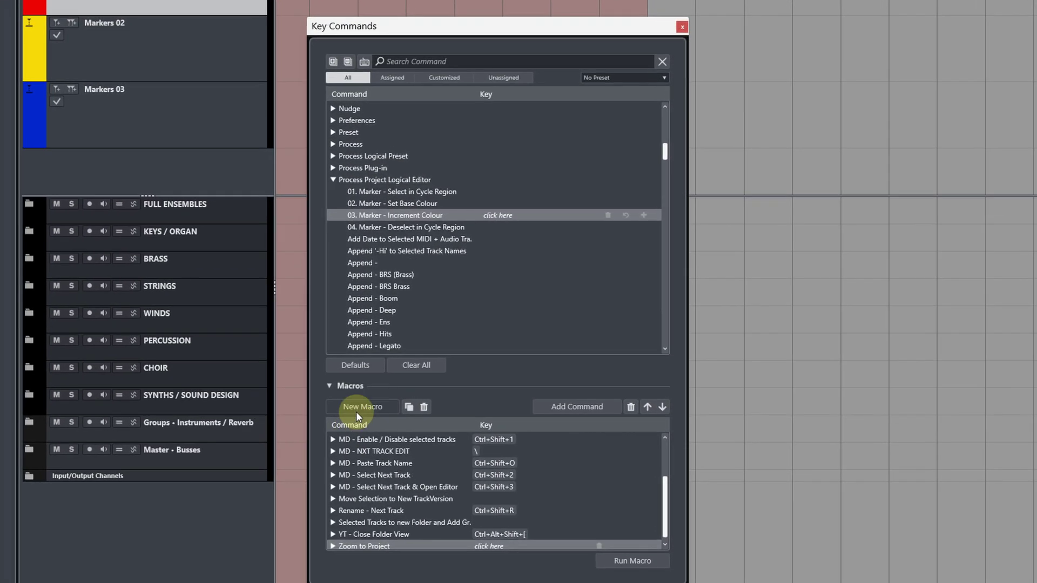
pyautogui.click(361, 462)
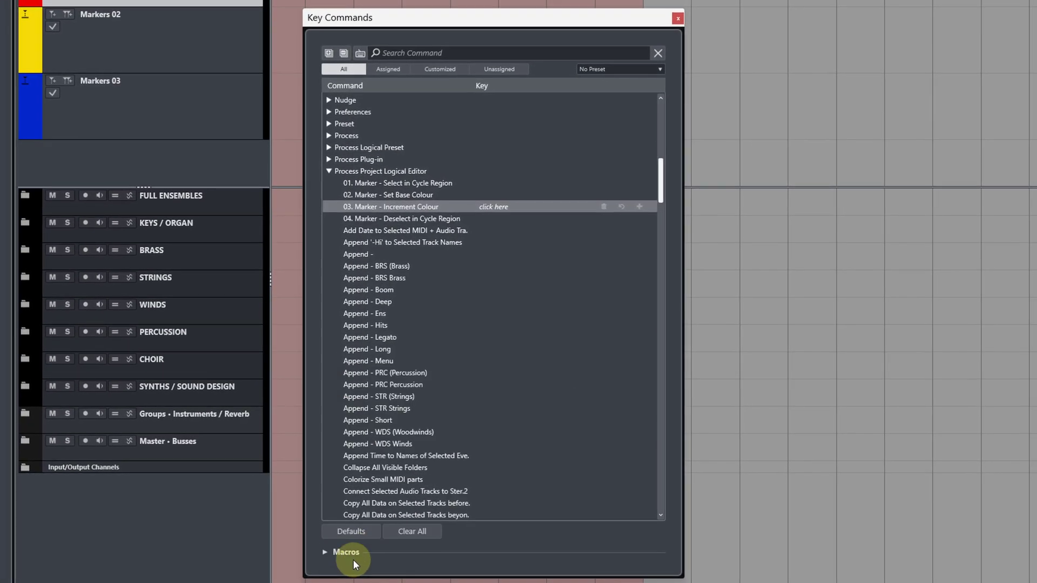
pyautogui.click(335, 552)
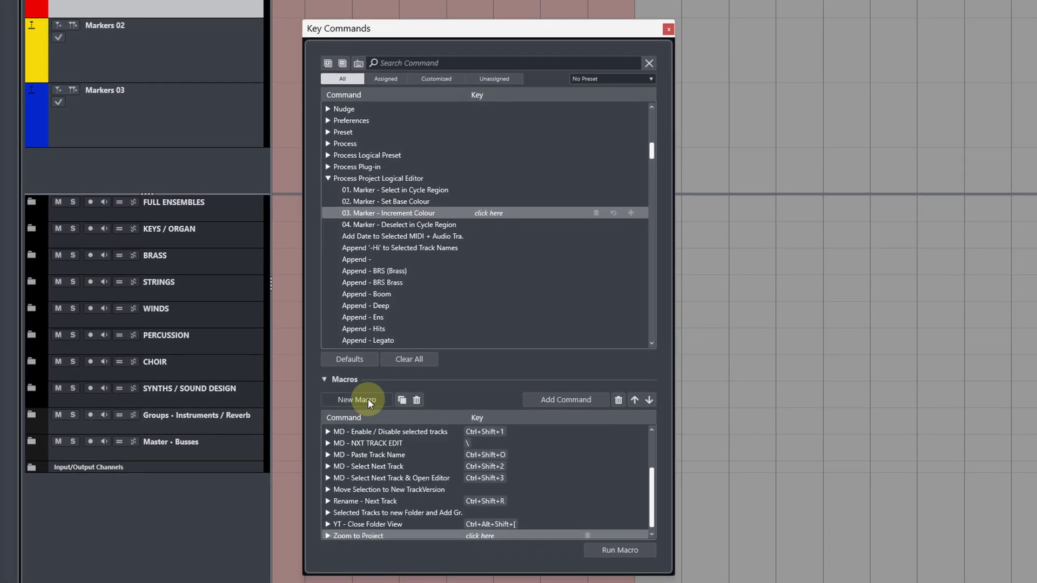
# Create a new macro and start naming it 'YT - Marker'
pyautogui.click(368, 400)
pyautogui.click(366, 530)
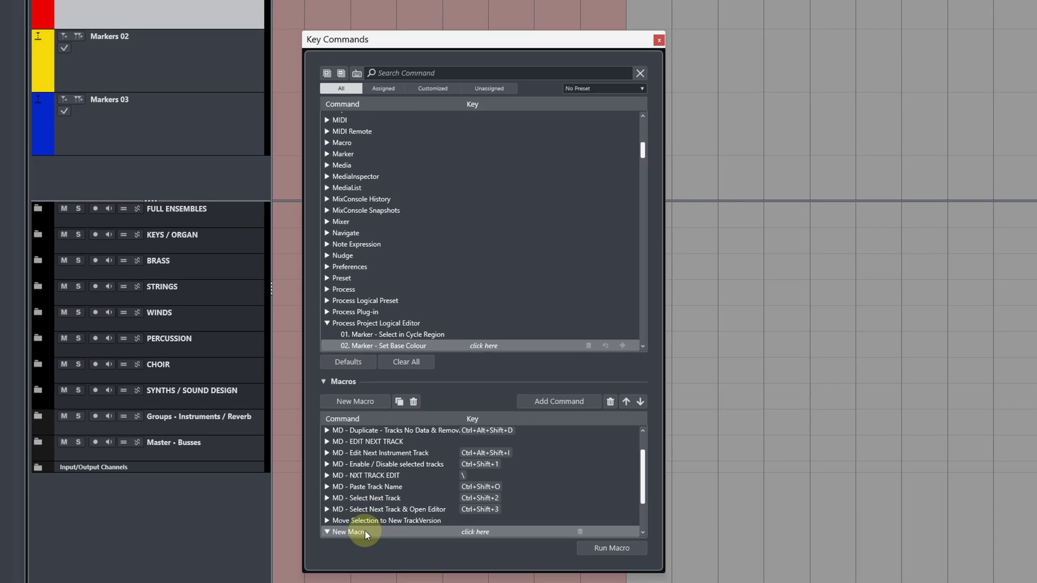
pyautogui.doubleClick(357, 532)
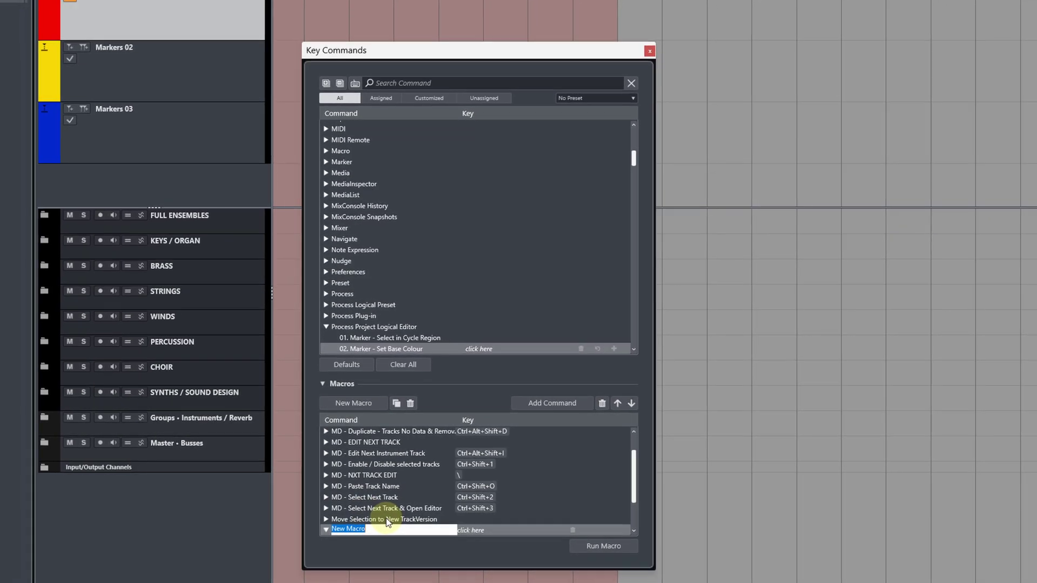
pyautogui.write('YT - Mar')
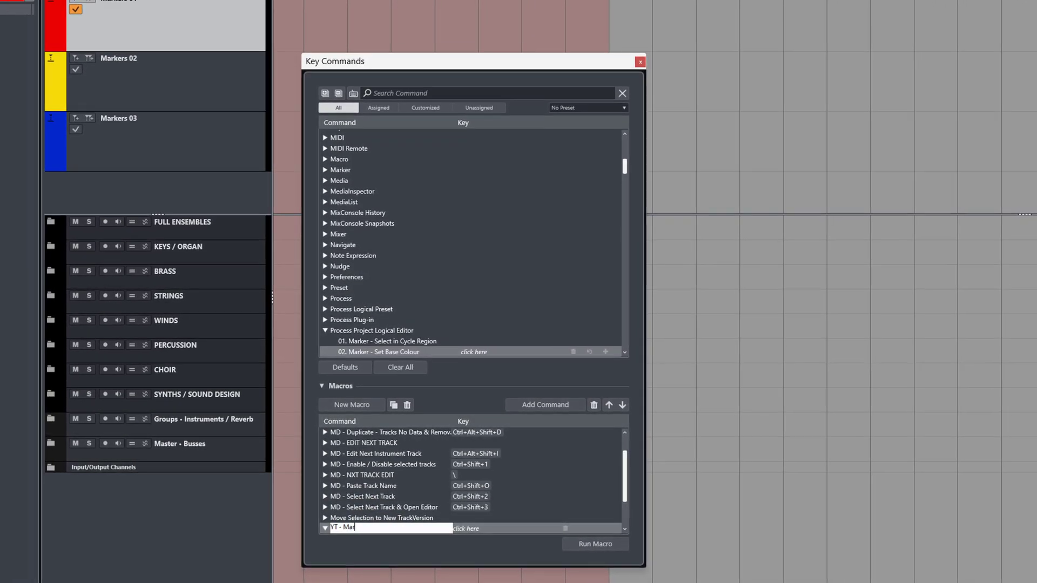
pyautogui.write('ker Macro 0')
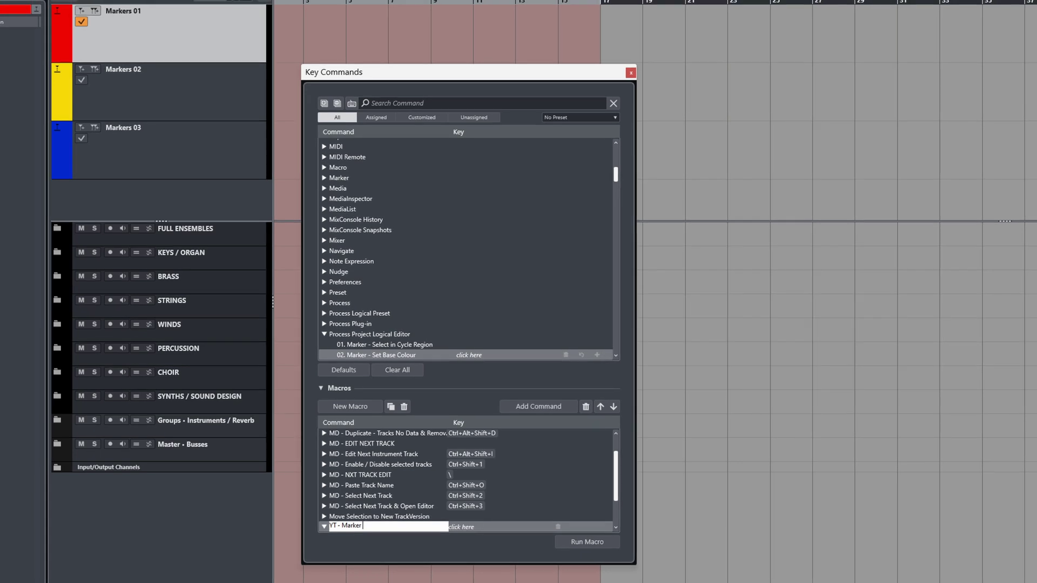
pyautogui.press('Escape')
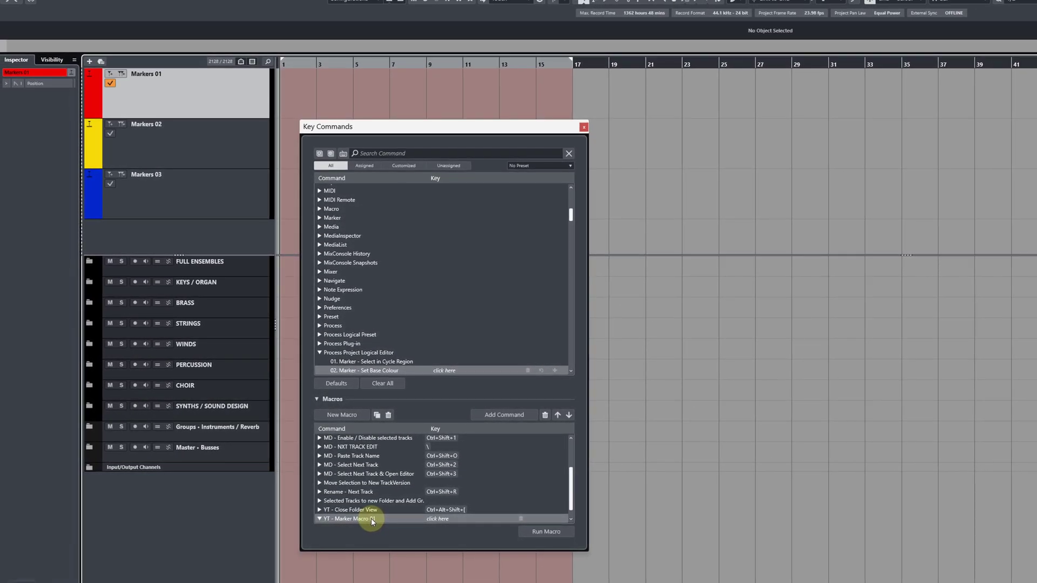
# Move the project cursor along the ruler through bars 5, 7, 9 and 11
pyautogui.click(353, 65)
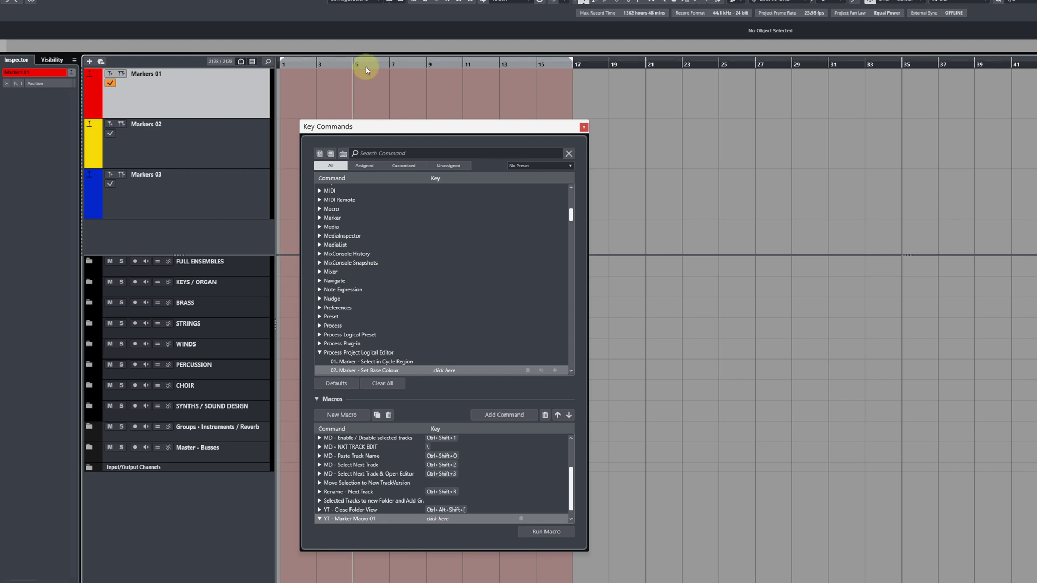
pyautogui.click(392, 64)
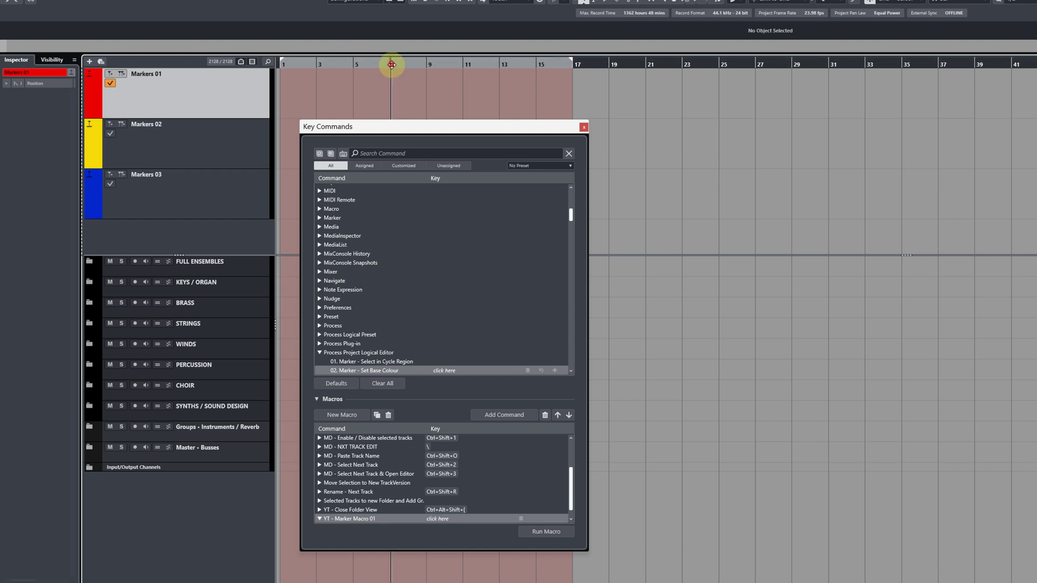
pyautogui.click(428, 65)
pyautogui.click(466, 64)
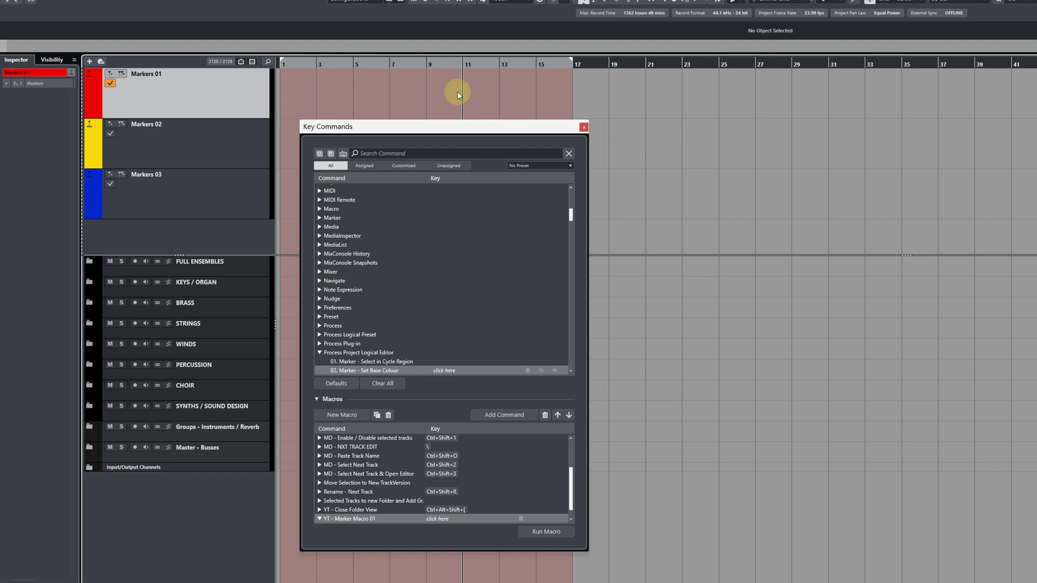
# Search 'set left' and add Set Left Locator to Project Cursor Position to the macro
pyautogui.click(409, 155)
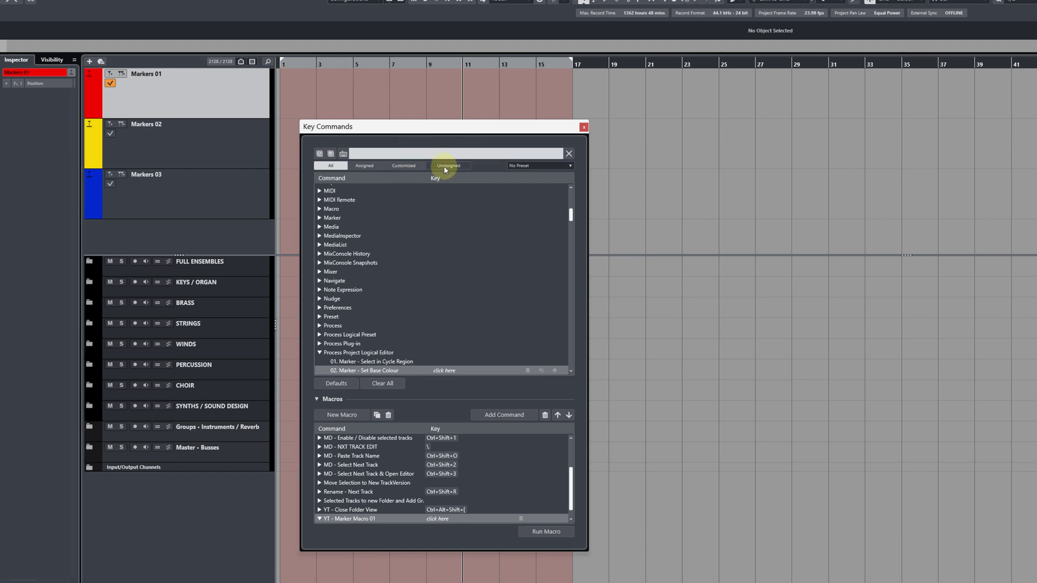
pyautogui.write('set left')
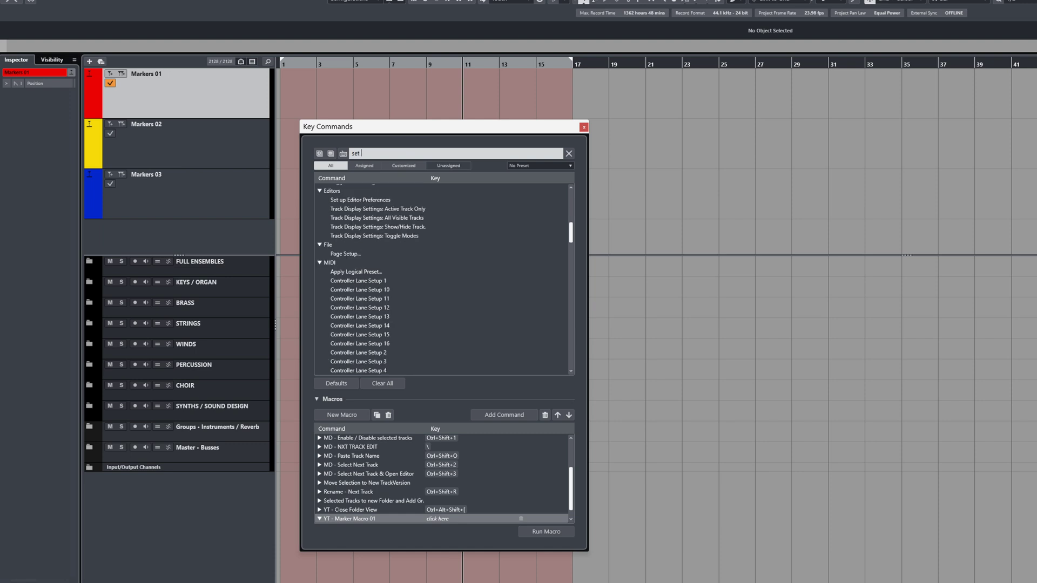
pyautogui.click(346, 197)
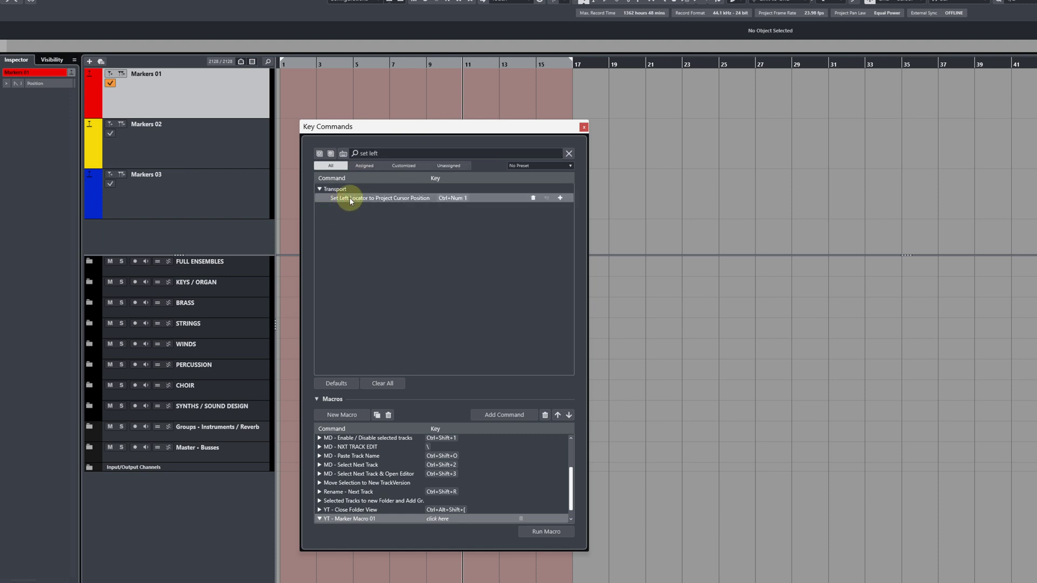
pyautogui.click(515, 418)
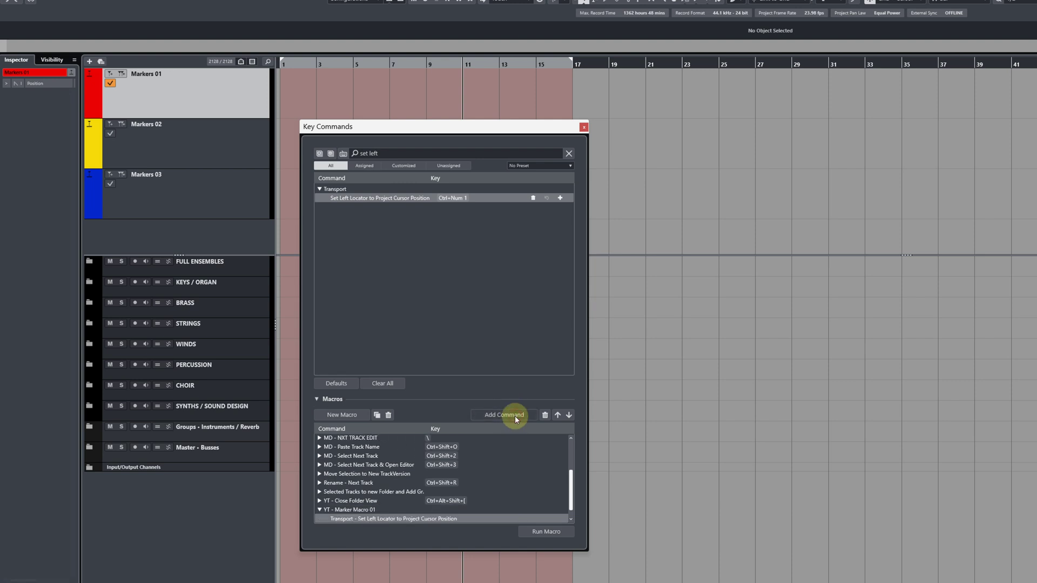
pyautogui.click(409, 153)
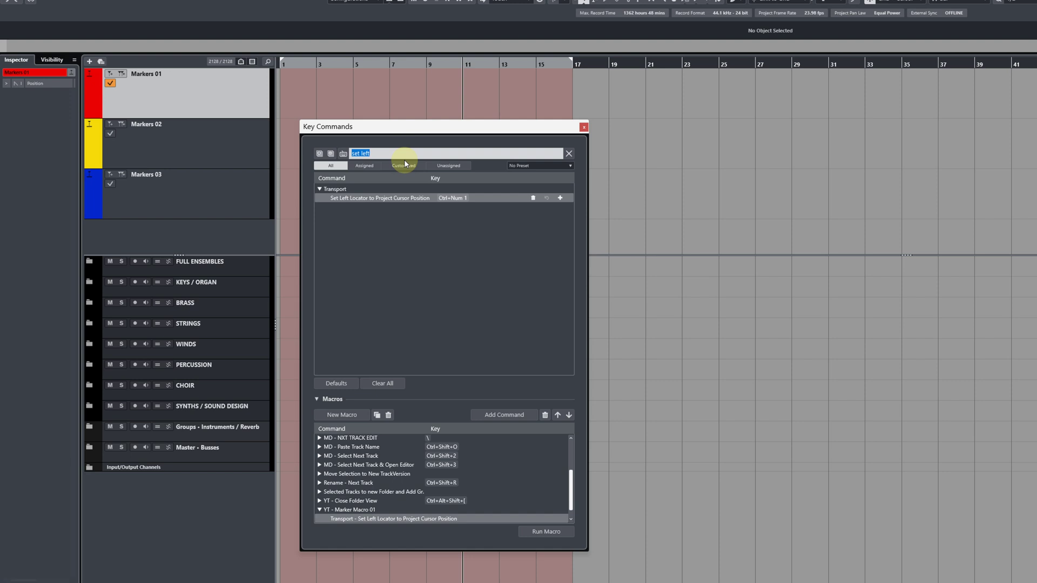
# Append four Transport - Nudge +1 Bar commands to the macro, then search 'set rig'
pyautogui.write('nudge')
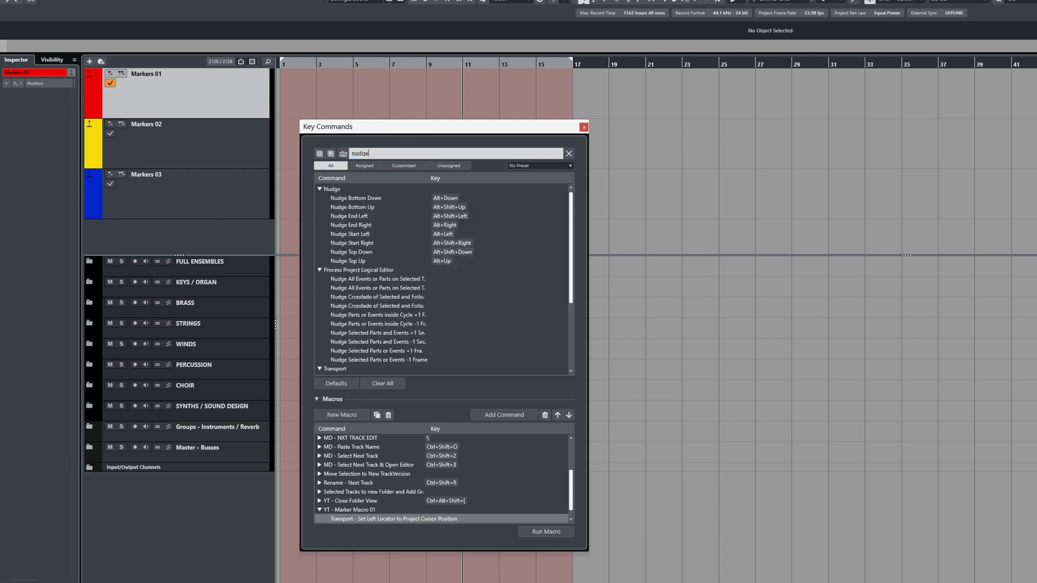
pyautogui.scroll(-4, 416, 273)
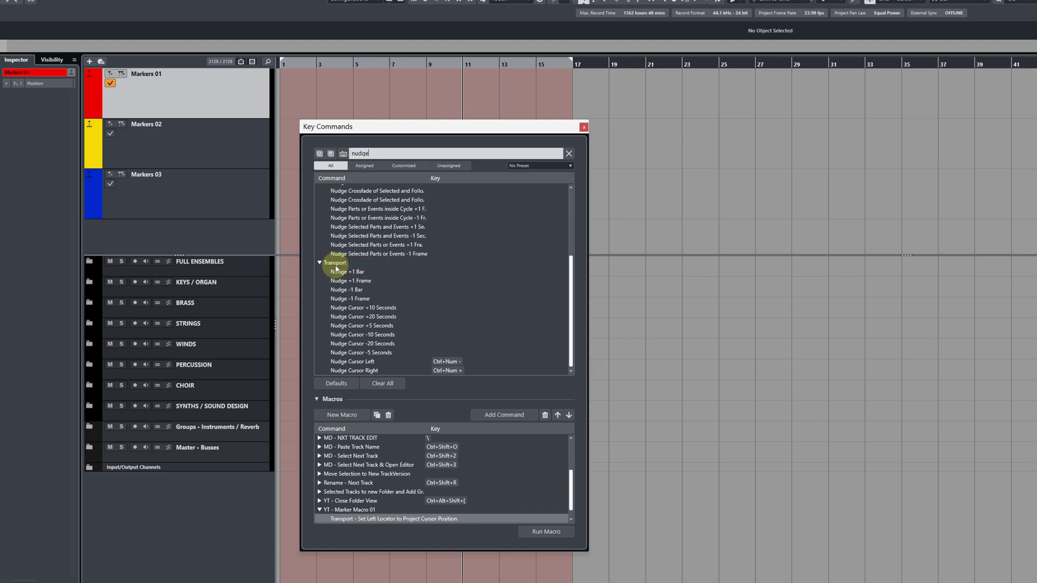
pyautogui.click(348, 272)
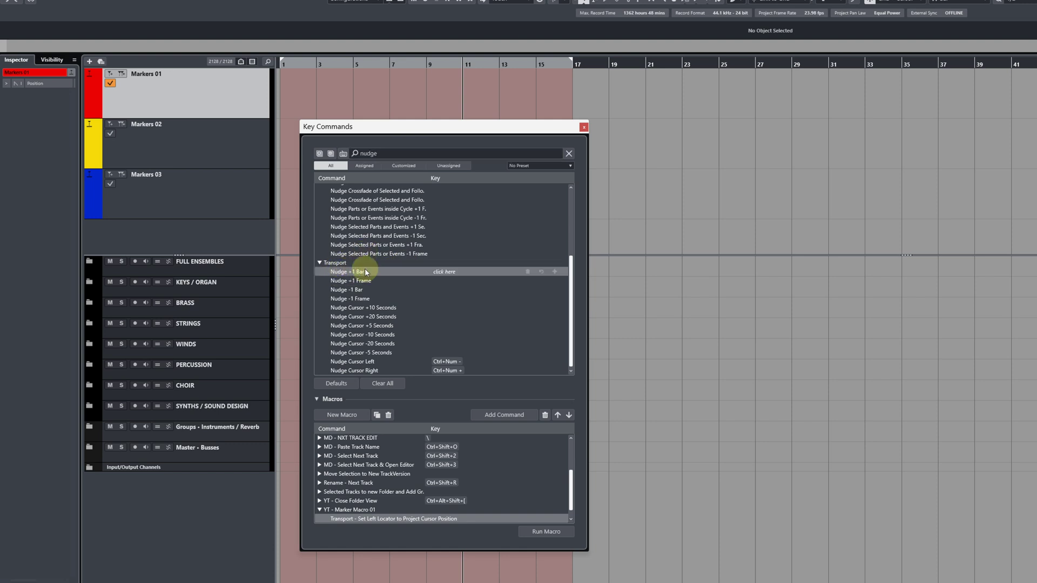
pyautogui.click(506, 415)
pyautogui.click(505, 415)
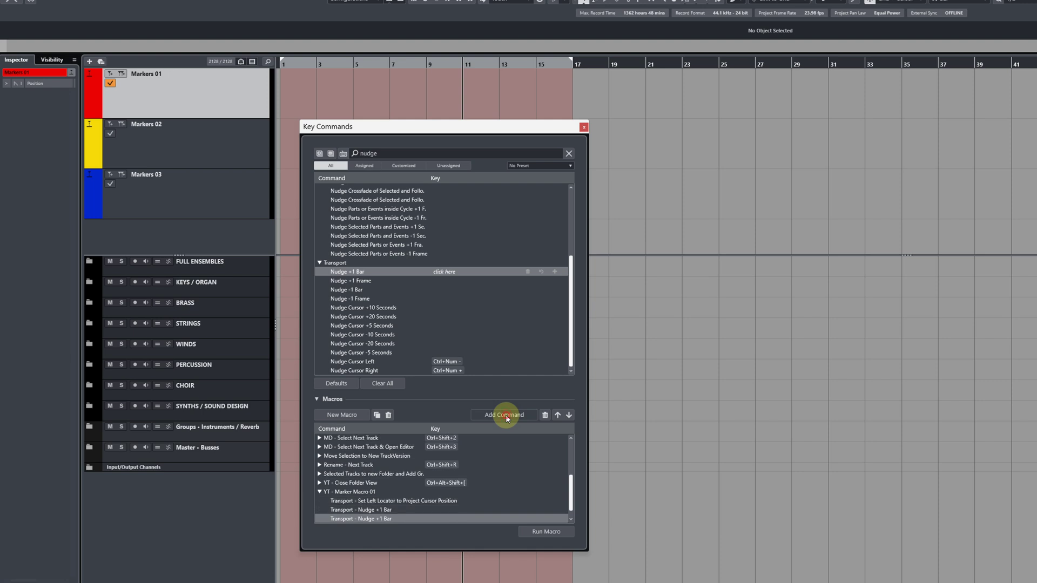
pyautogui.click(505, 416)
pyautogui.click(506, 414)
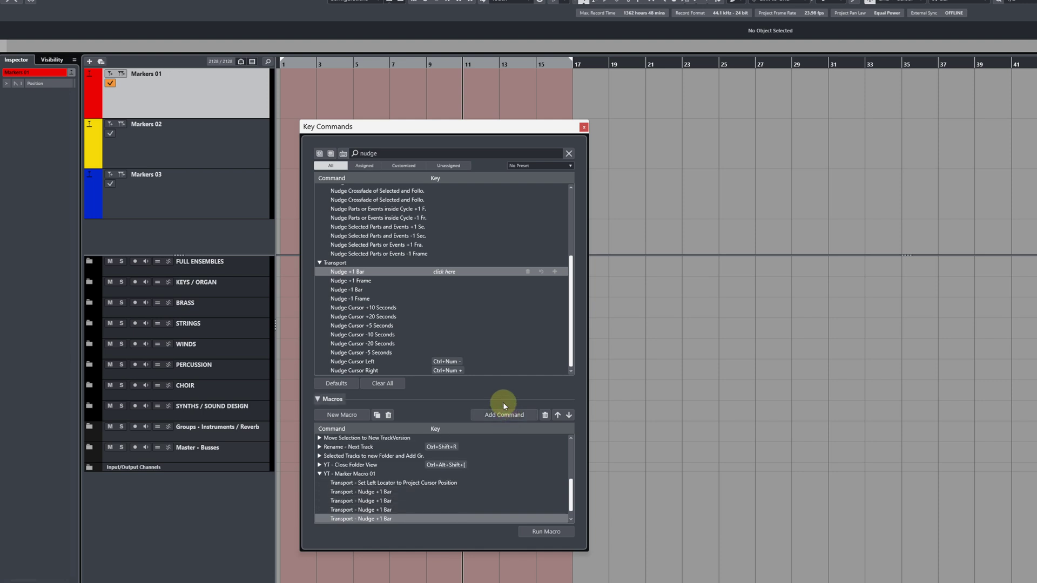
pyautogui.doubleClick(393, 151)
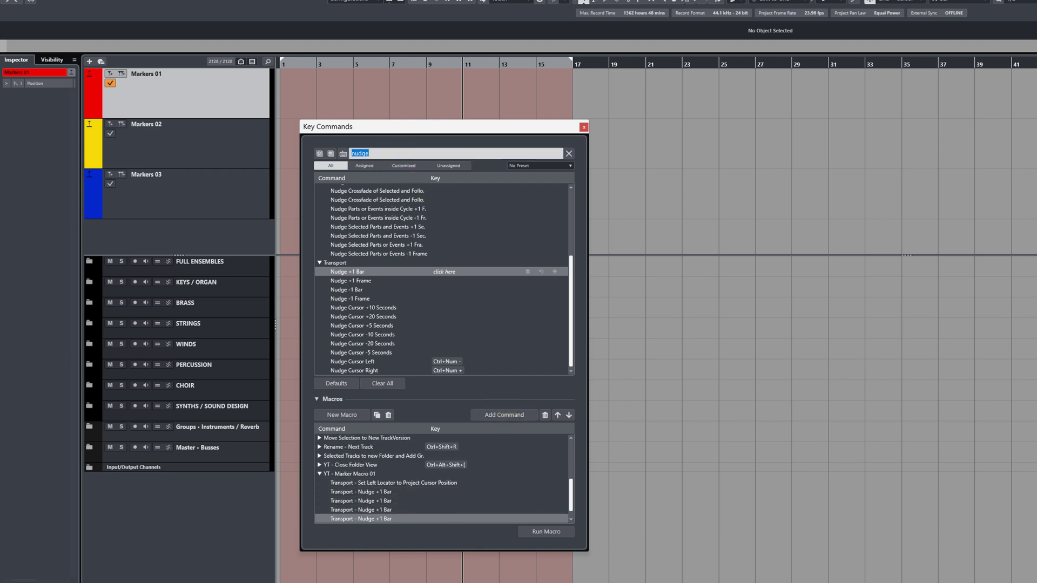
pyautogui.write('set right')
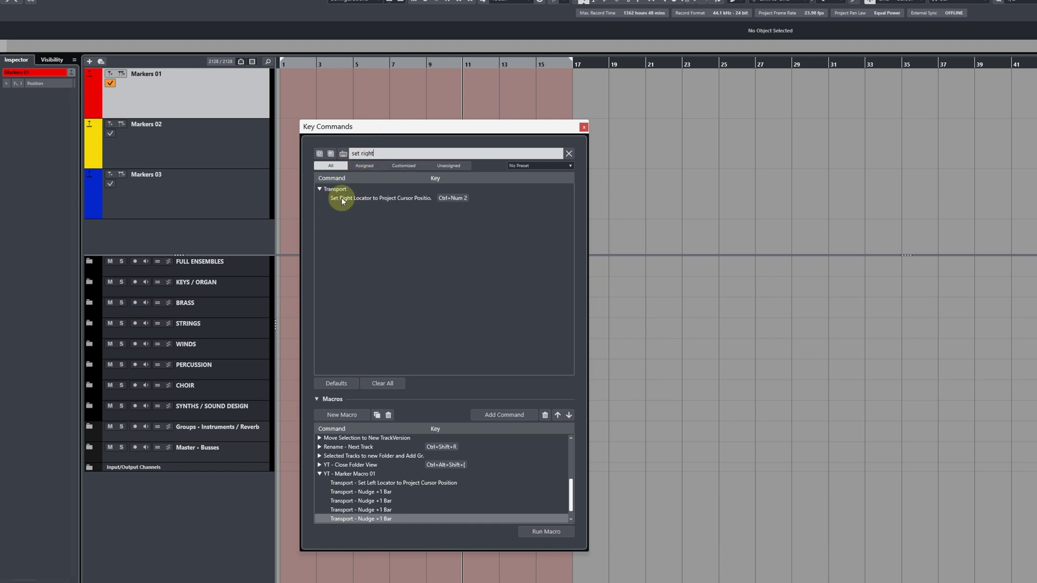
# Add Set Right Locator to Project Cursor Position to the macro
pyautogui.click(342, 199)
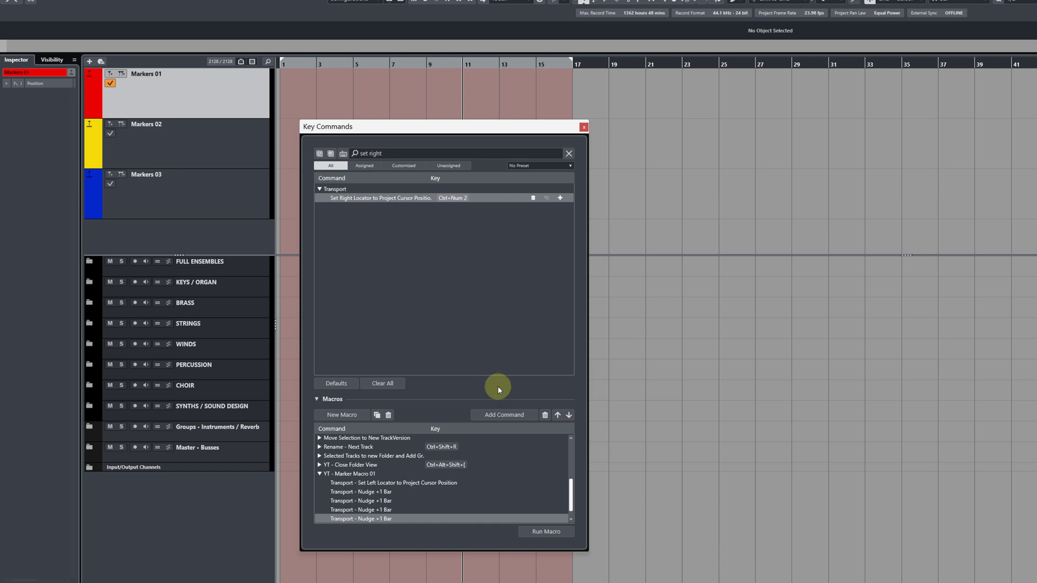
pyautogui.click(500, 415)
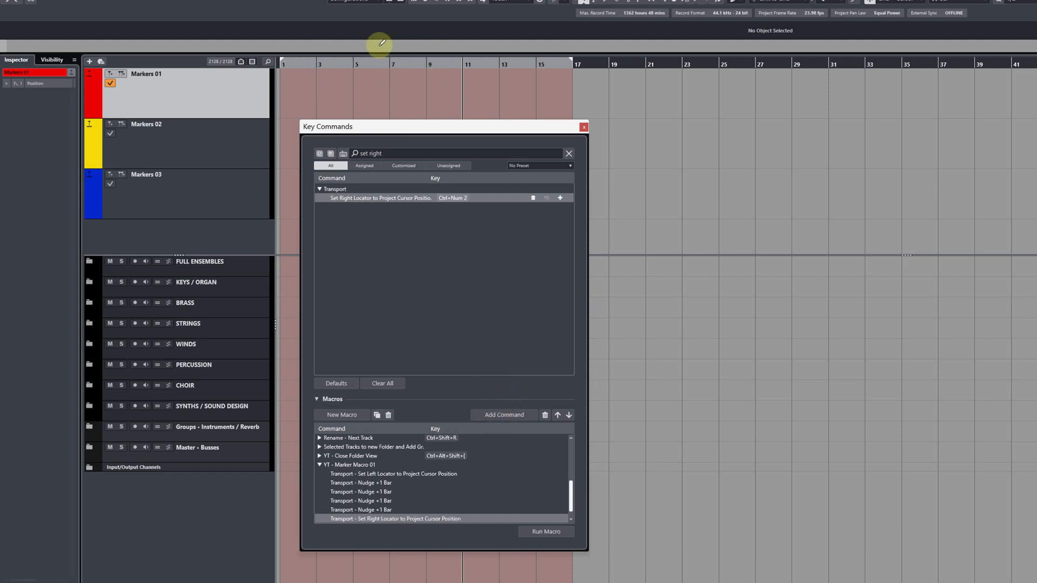
pyautogui.click(393, 150)
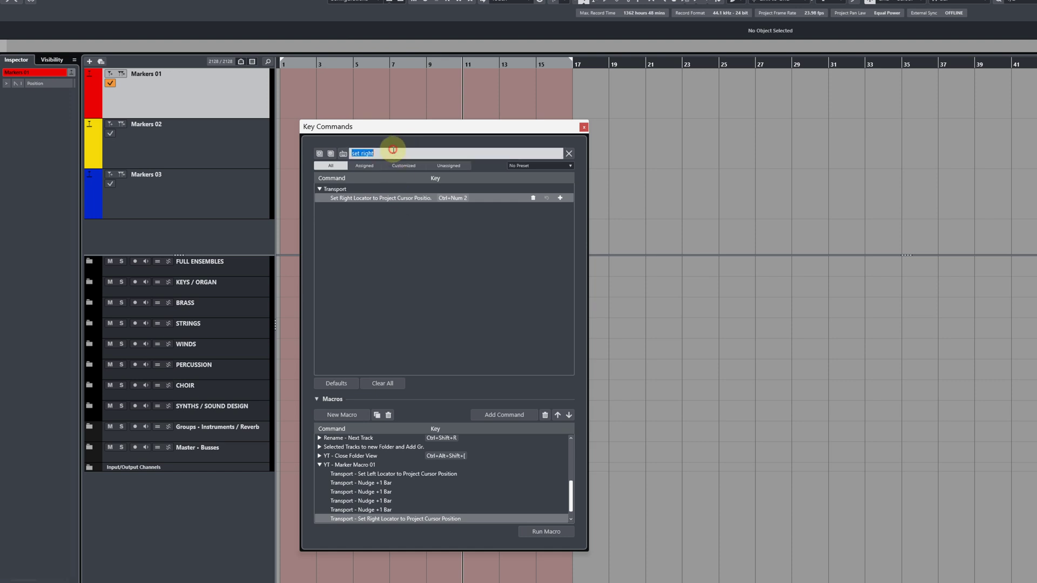
# Add the Add Cycle Marker on Selected Track step, then run the macro from bar 3
pyautogui.write('marker')
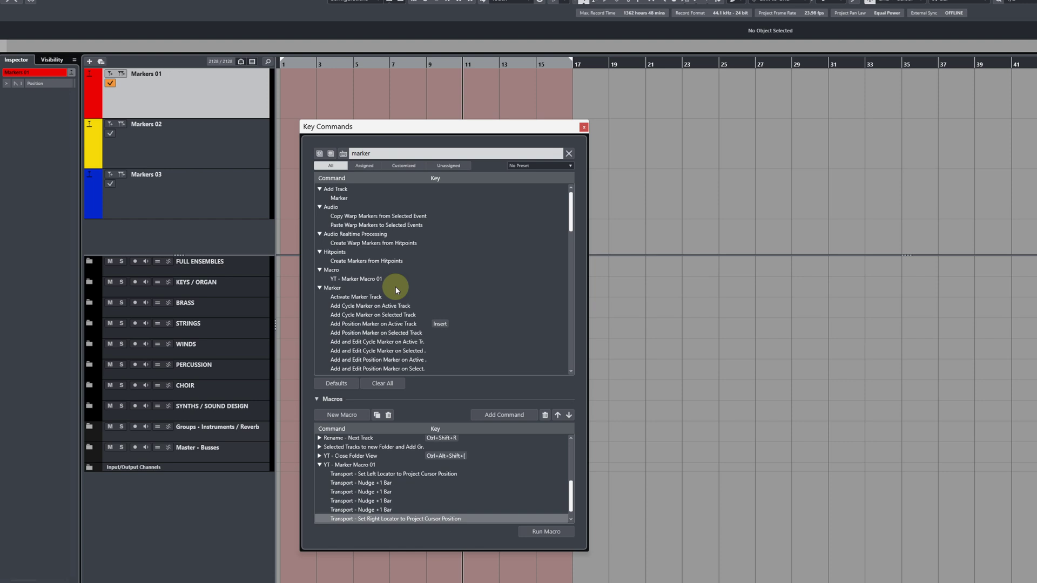
pyautogui.scroll(-3, 392, 281)
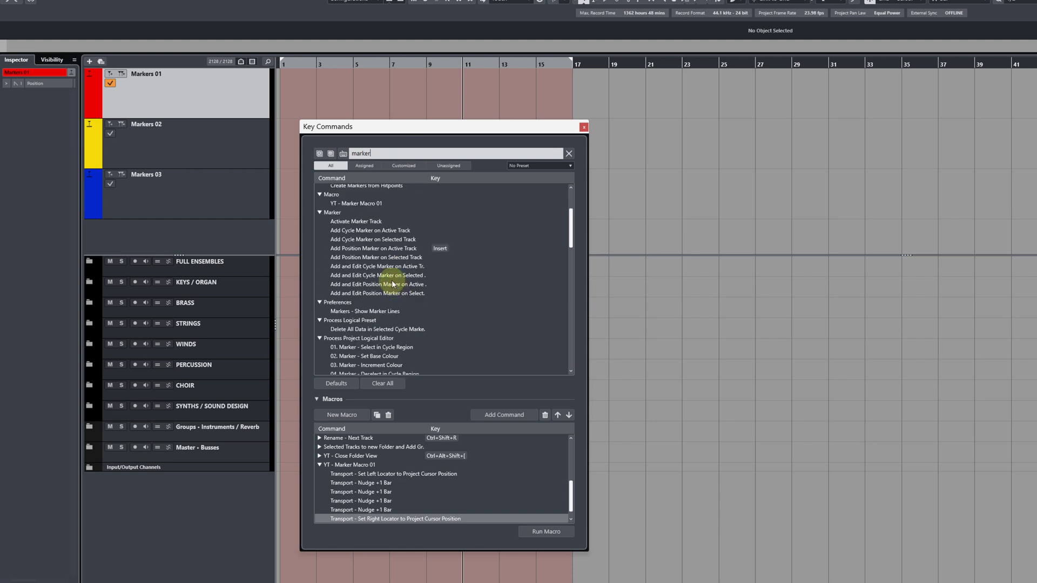
pyautogui.click(350, 241)
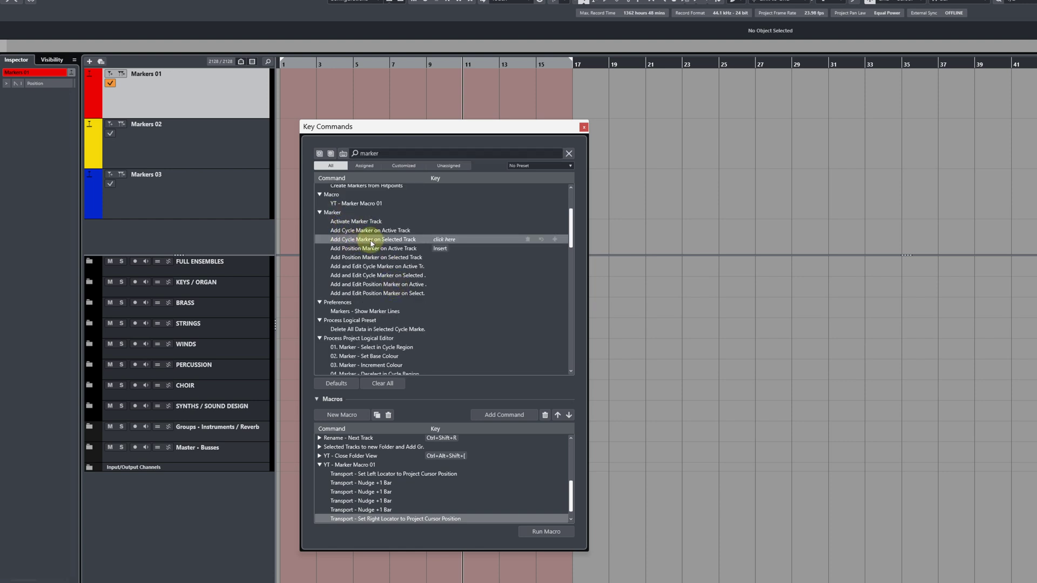
pyautogui.click(498, 416)
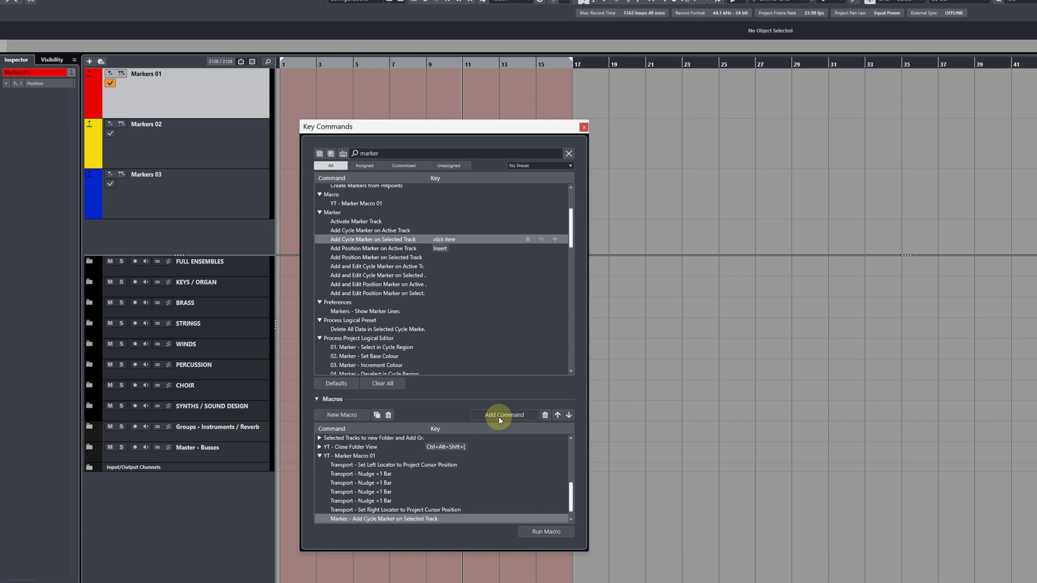
pyautogui.click(313, 69)
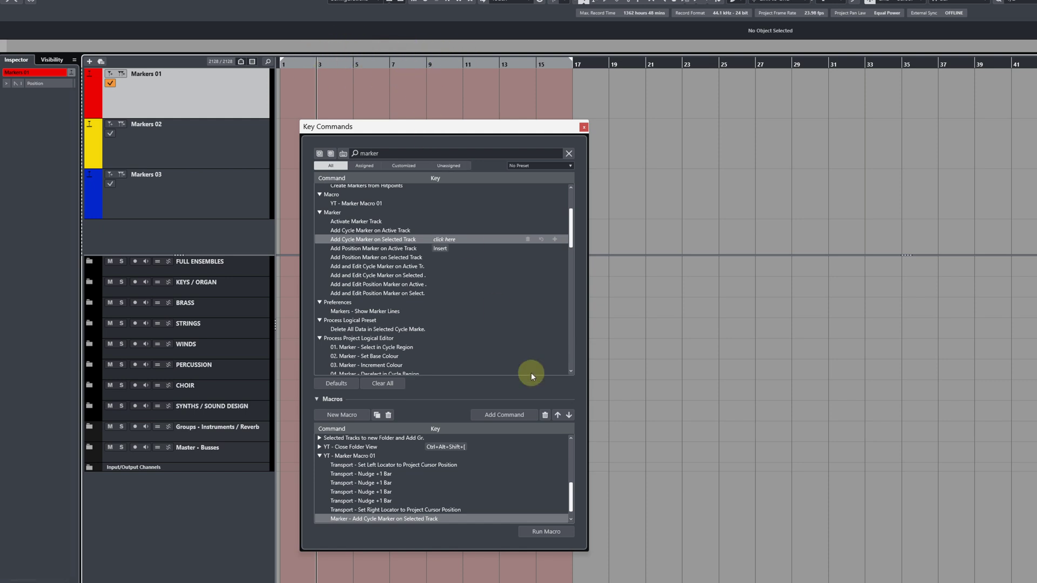
pyautogui.click(547, 531)
# Run the macro four more times for markers up to bar 23, then select the bars 19–23 marker
pyautogui.click(550, 531)
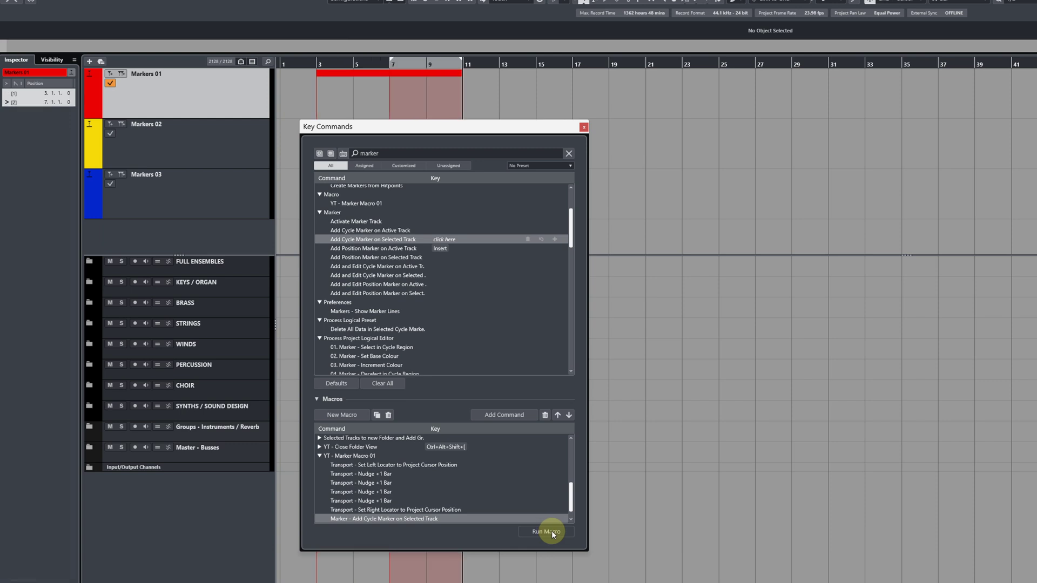
pyautogui.click(551, 531)
pyautogui.click(552, 532)
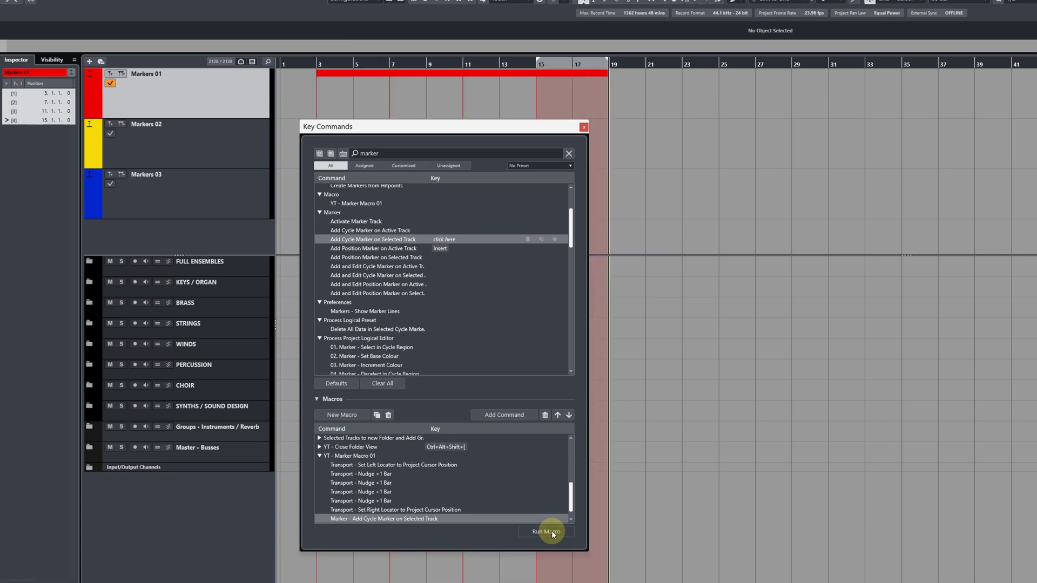
pyautogui.click(552, 532)
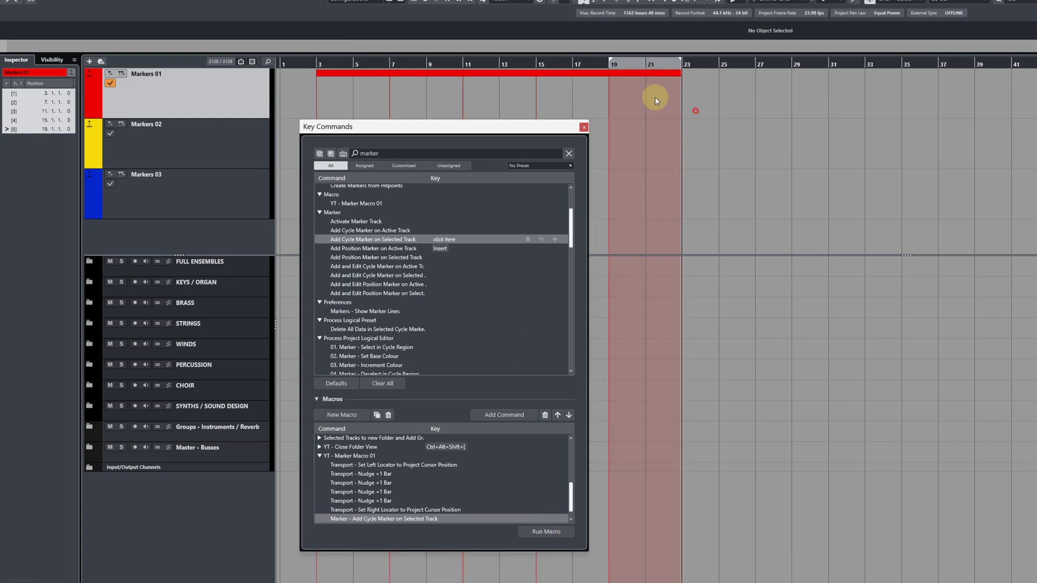
pyautogui.moveTo(510, 67); pyautogui.dragTo(648, 111)
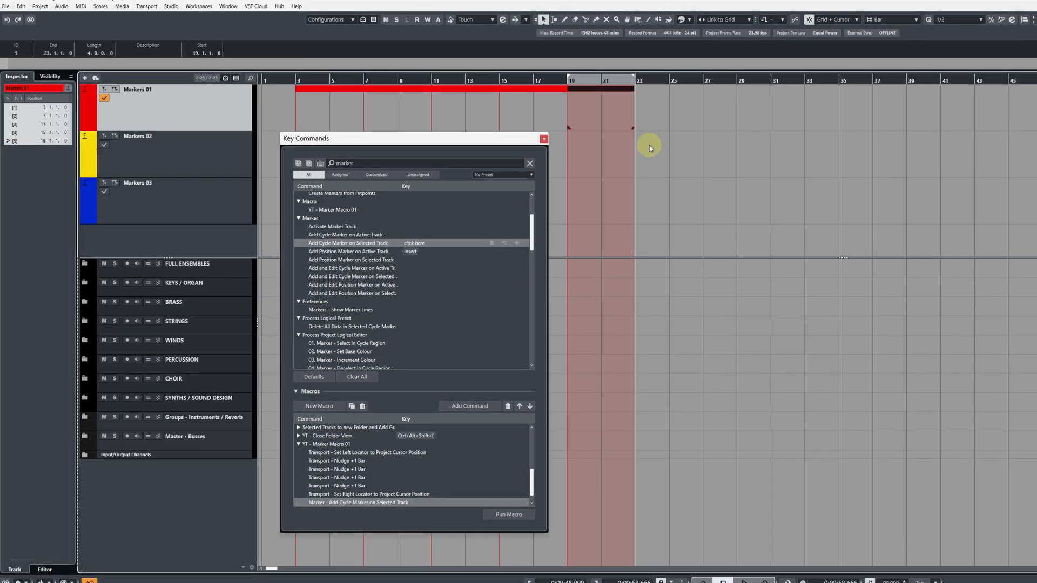
# Close Key Commands and open the Project Logical Editor from the track visibility menu
pyautogui.click(542, 141)
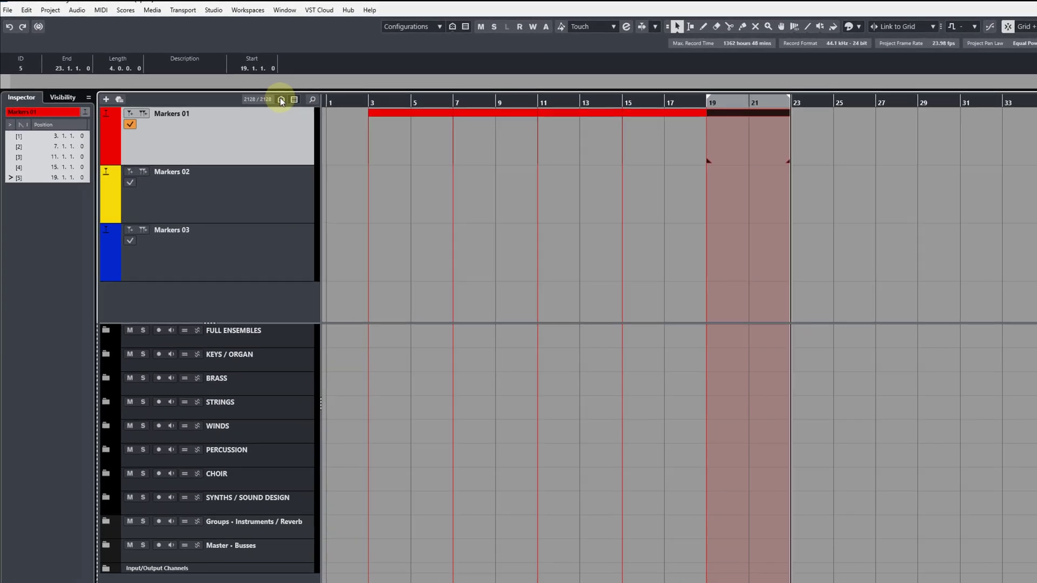
pyautogui.click(280, 100)
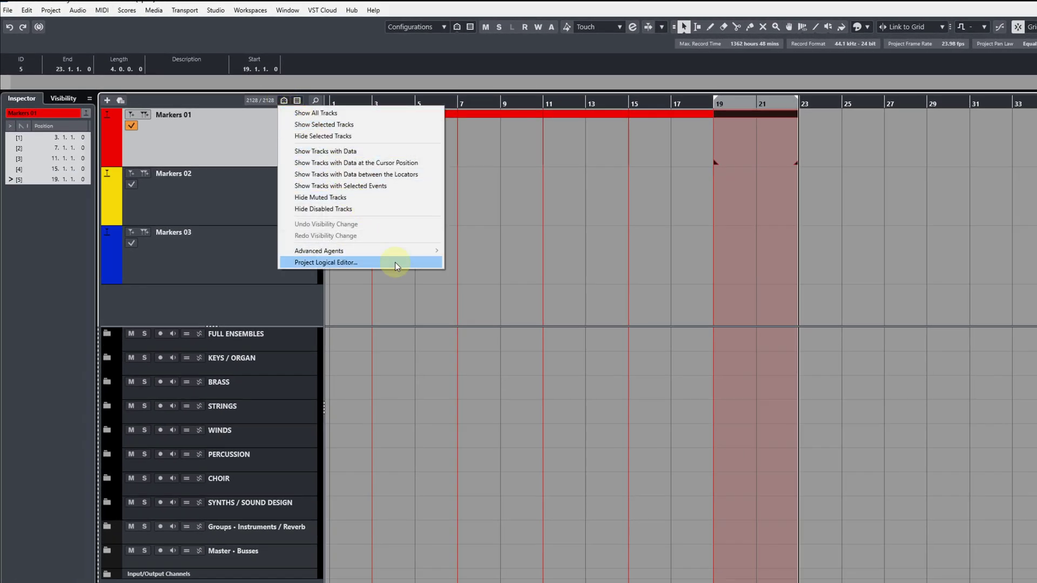
pyautogui.click(394, 263)
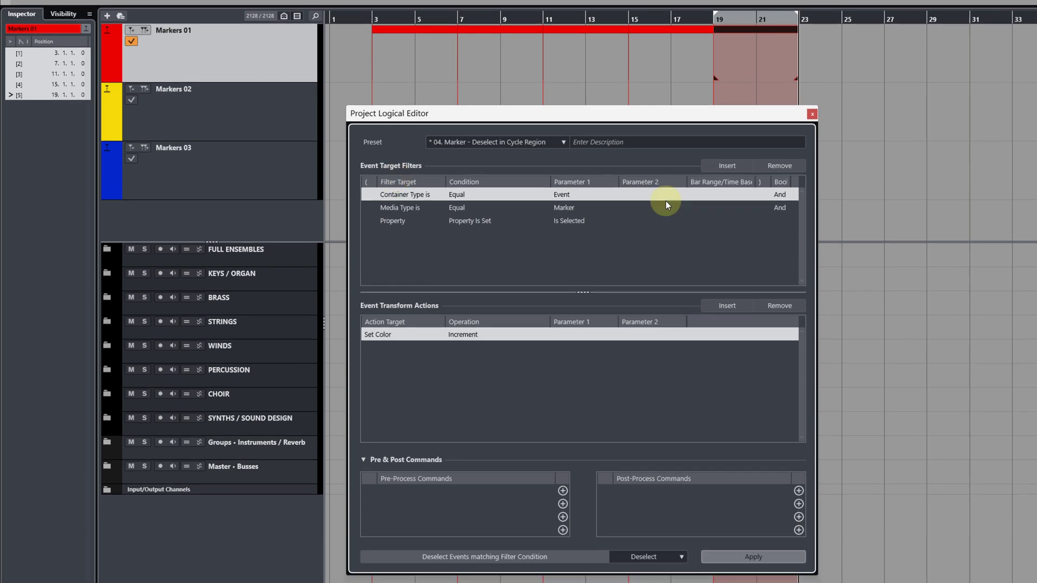
# Remove two filter conditions and the increment colour action, then apply to select markers inside the cycle
pyautogui.click(787, 168)
pyautogui.click(786, 167)
pyautogui.click(787, 167)
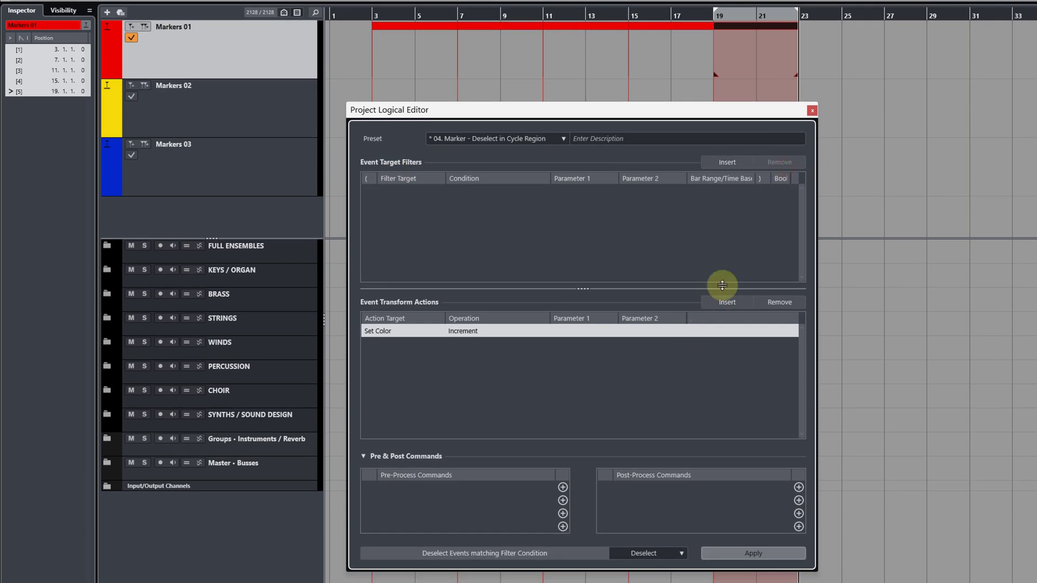
pyautogui.click(778, 305)
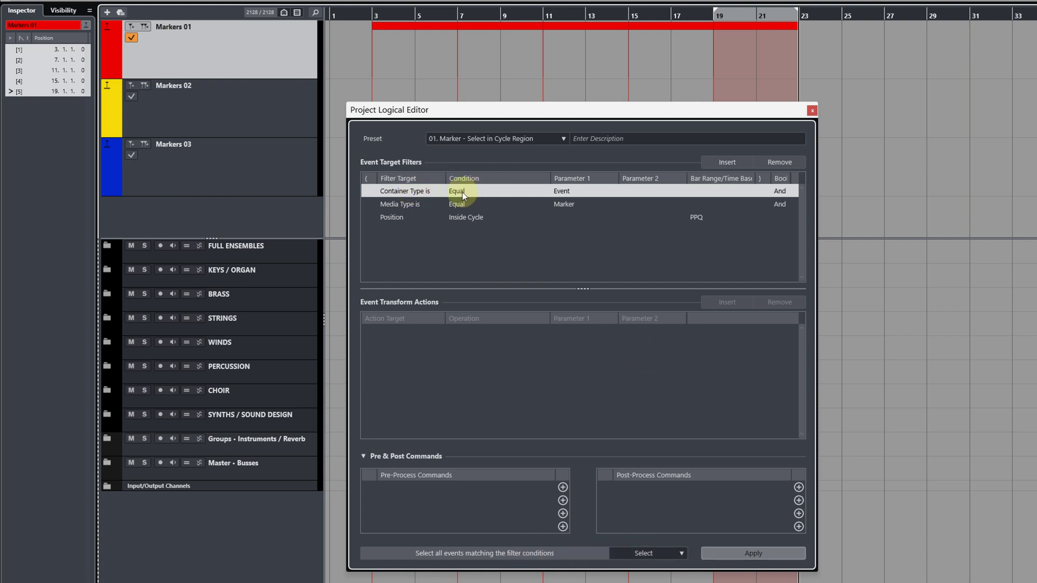
pyautogui.click(415, 207)
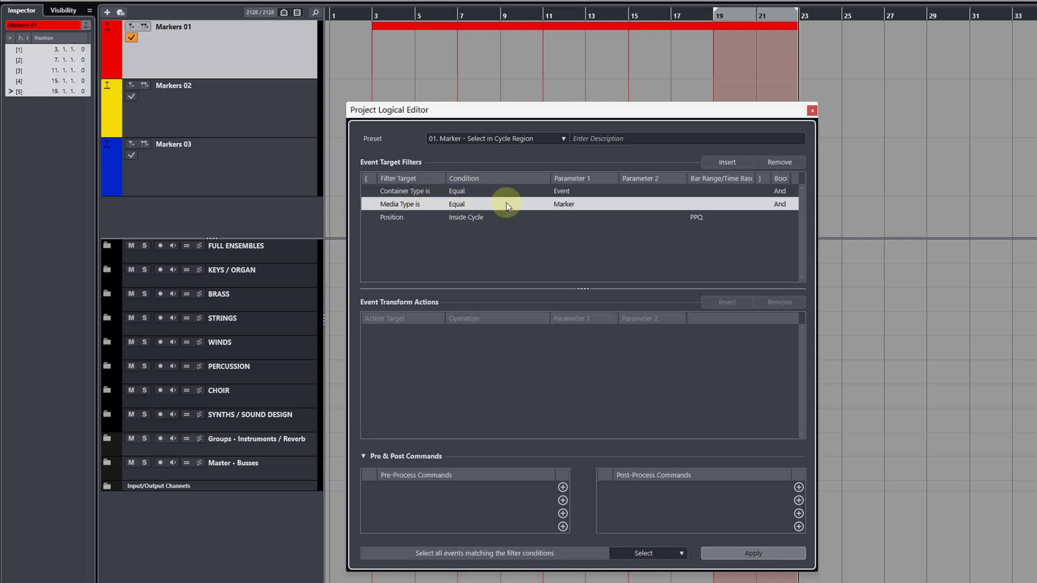
pyautogui.click(397, 218)
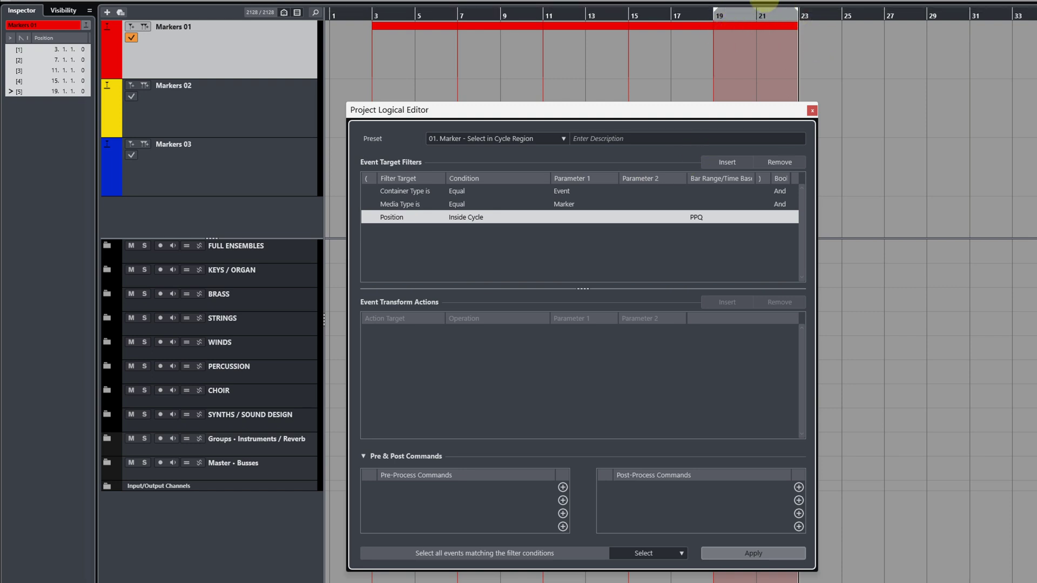
pyautogui.click(762, 550)
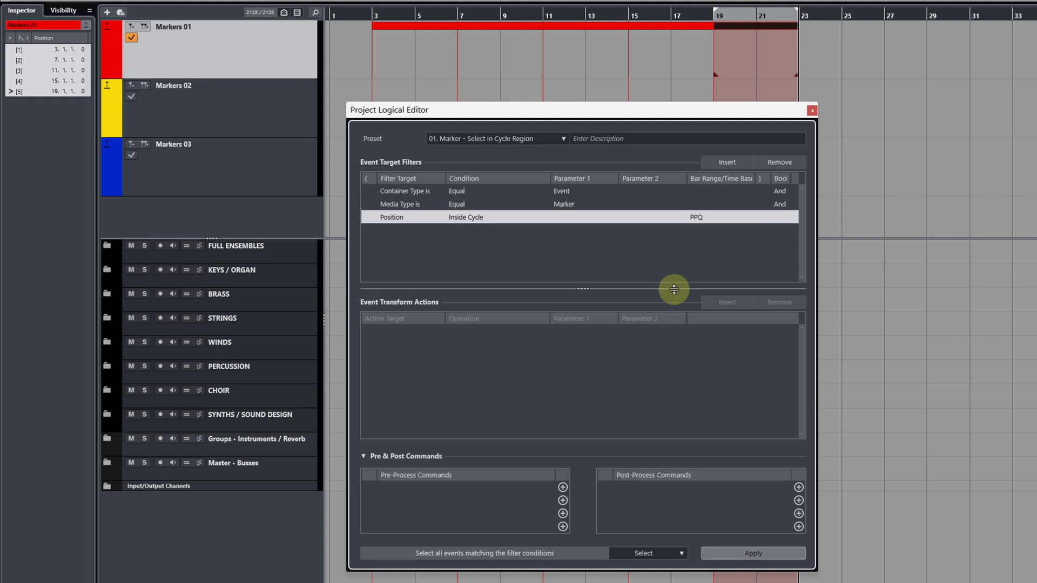
# Load preset 02. Marker - Set Base Colour and set its colour to dark navy
pyautogui.click(507, 137)
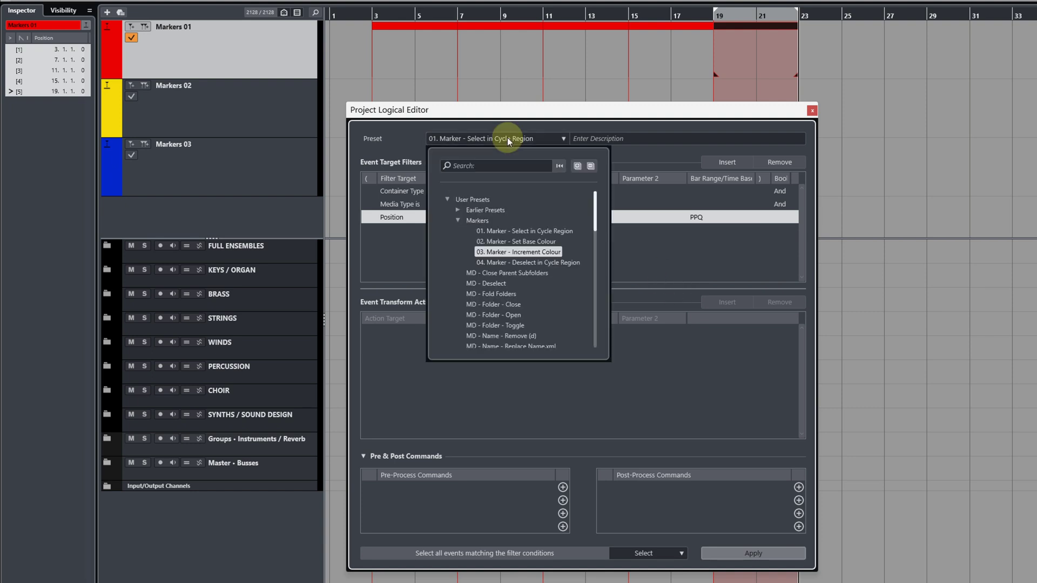
pyautogui.click(537, 243)
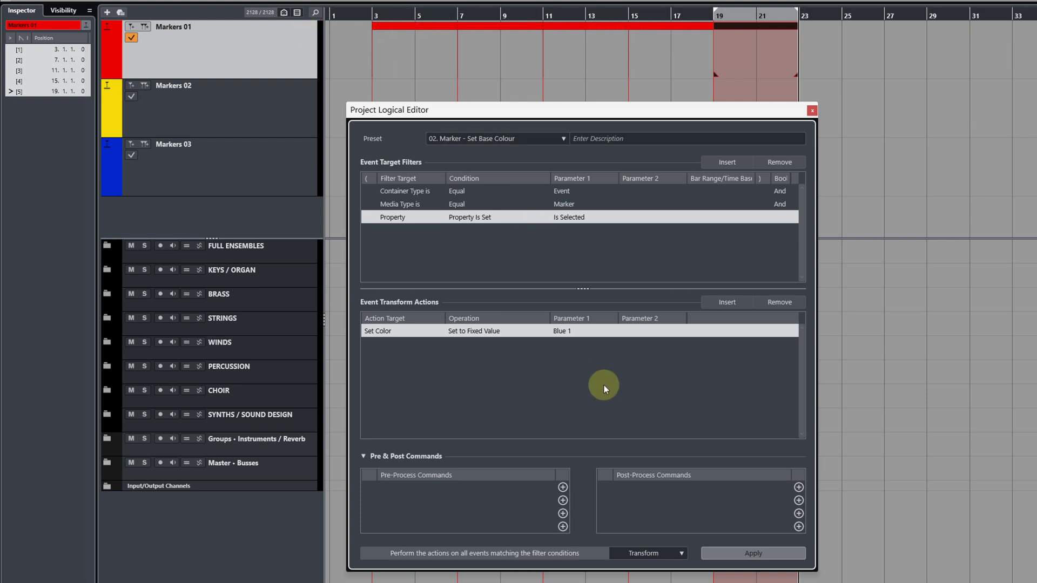
pyautogui.click(566, 330)
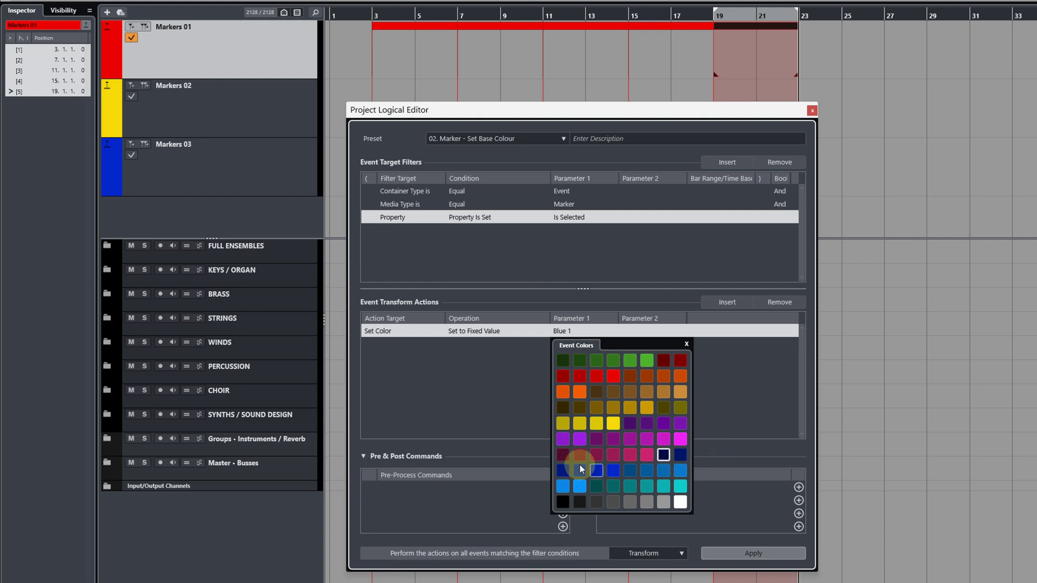
pyautogui.click(663, 457)
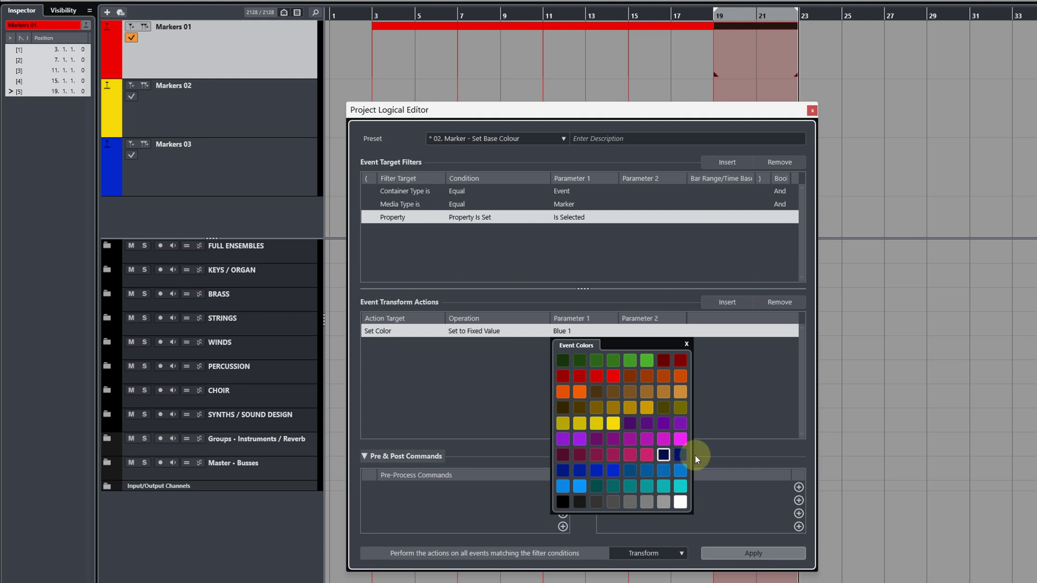
# Load the 03. Marker - Increment Colour preset from the Markers presets
pyautogui.click(538, 139)
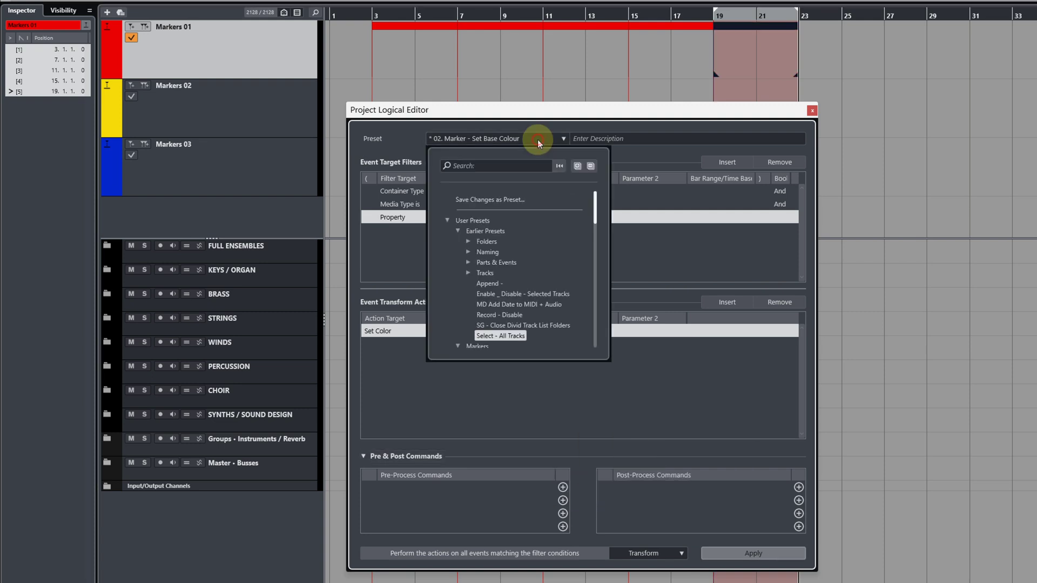
pyautogui.click(469, 273)
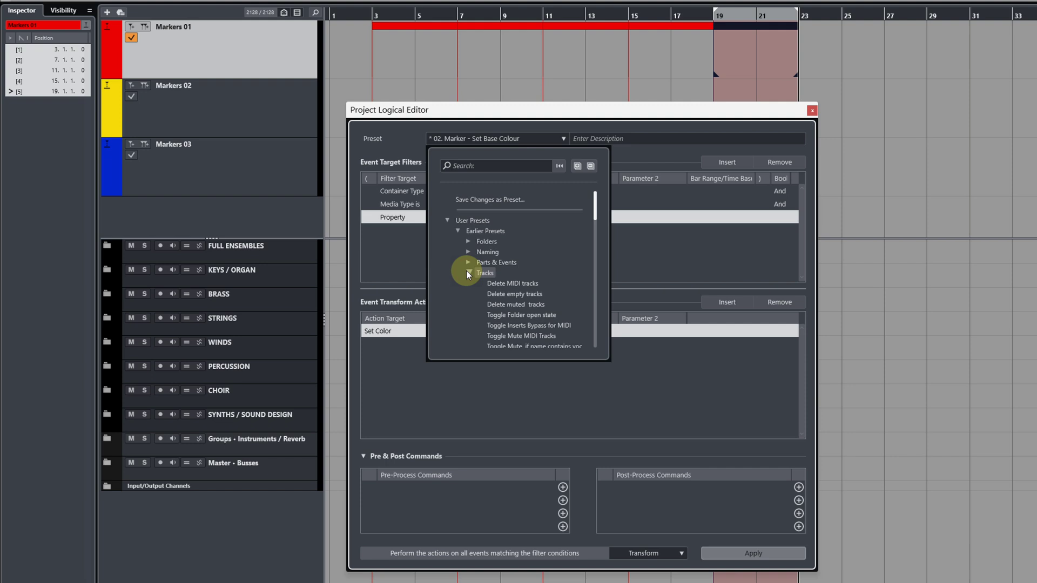
pyautogui.click(458, 231)
pyautogui.click(544, 274)
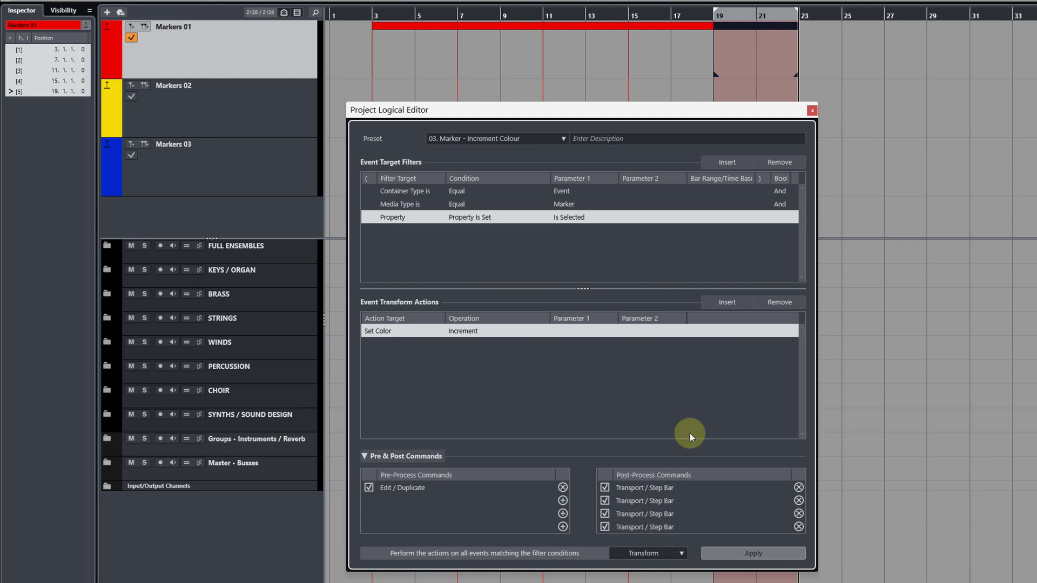
# Apply the increment preset six times for coloured markers at bars 23–43, then load 04. Marker - Deselect in Cycle Region
pyautogui.press('g')
pyautogui.press('g')
pyautogui.press('g')
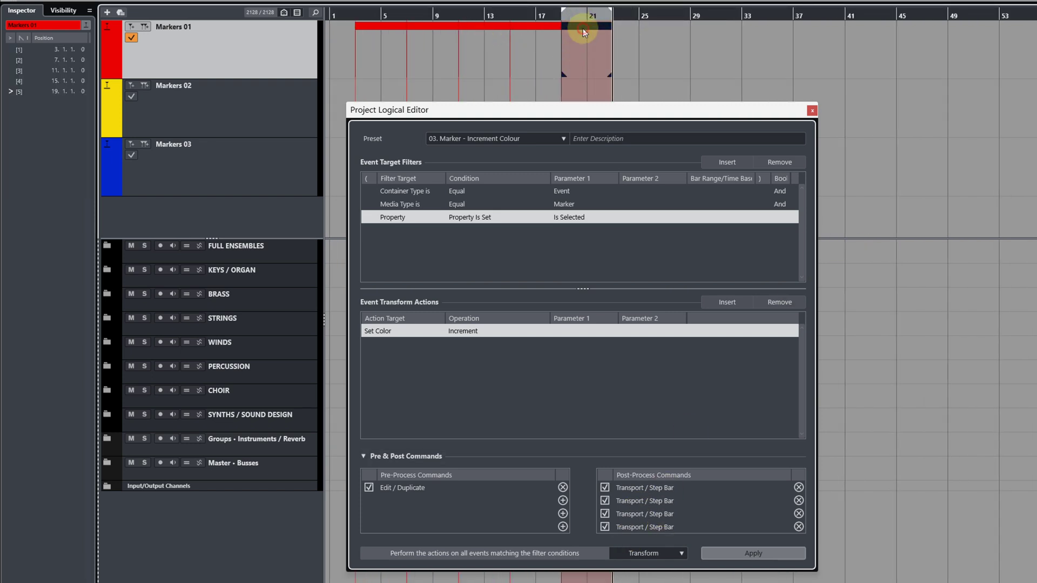
pyautogui.click(775, 554)
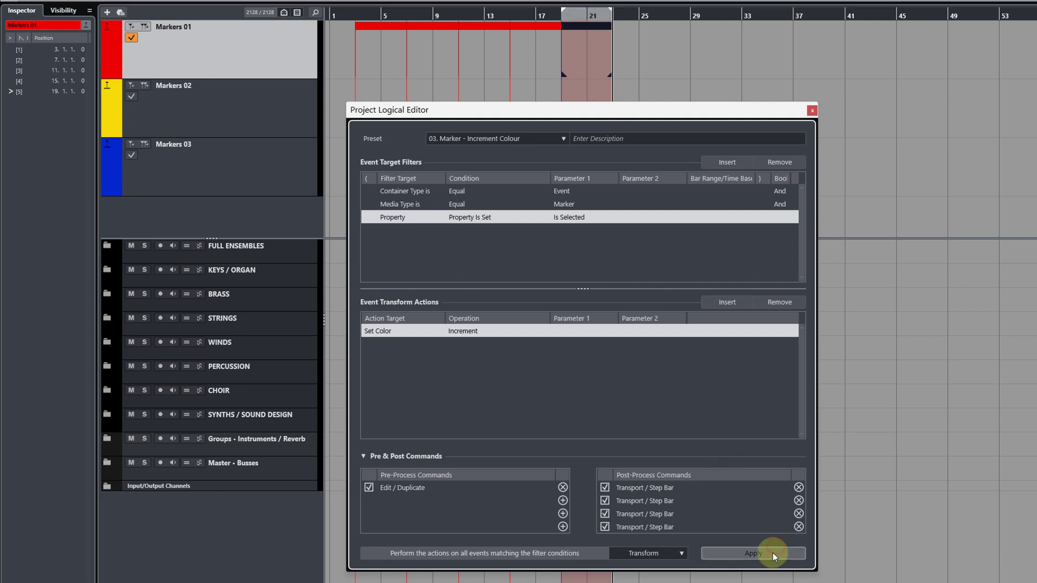
pyautogui.click(773, 554)
pyautogui.click(772, 552)
pyautogui.click(772, 553)
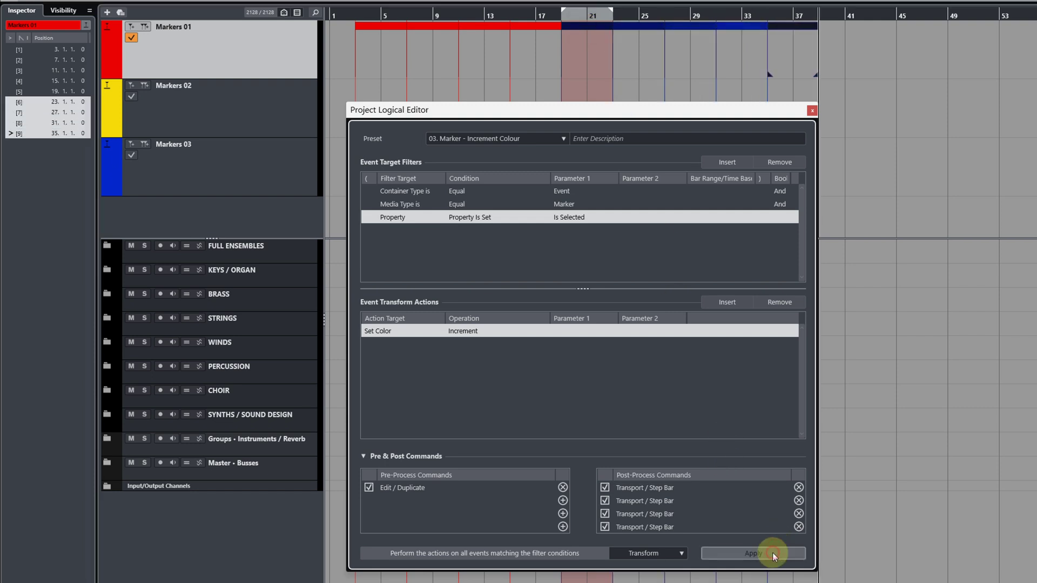
pyautogui.click(772, 552)
pyautogui.click(773, 553)
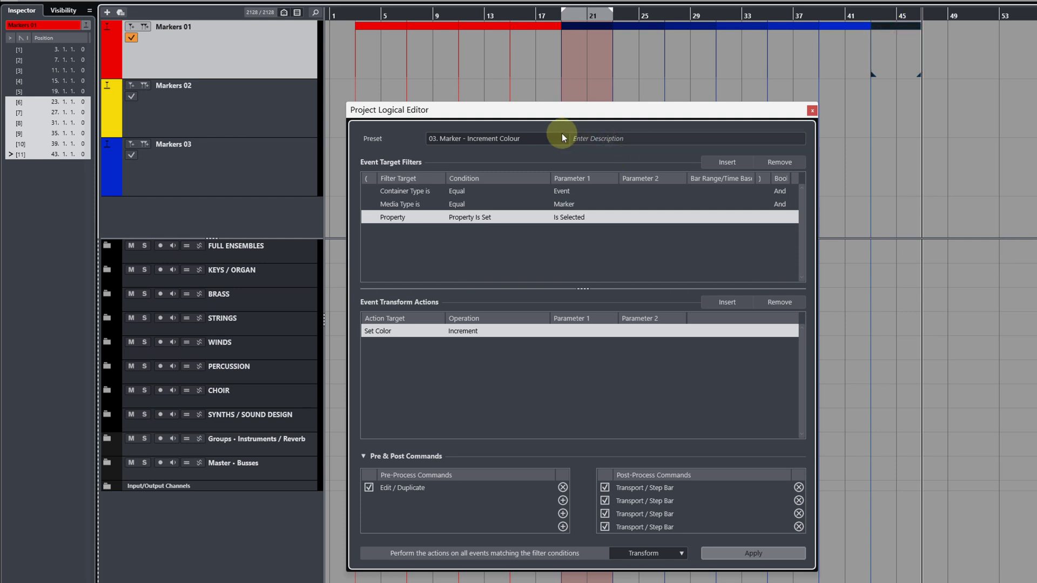
pyautogui.click(535, 140)
pyautogui.click(532, 262)
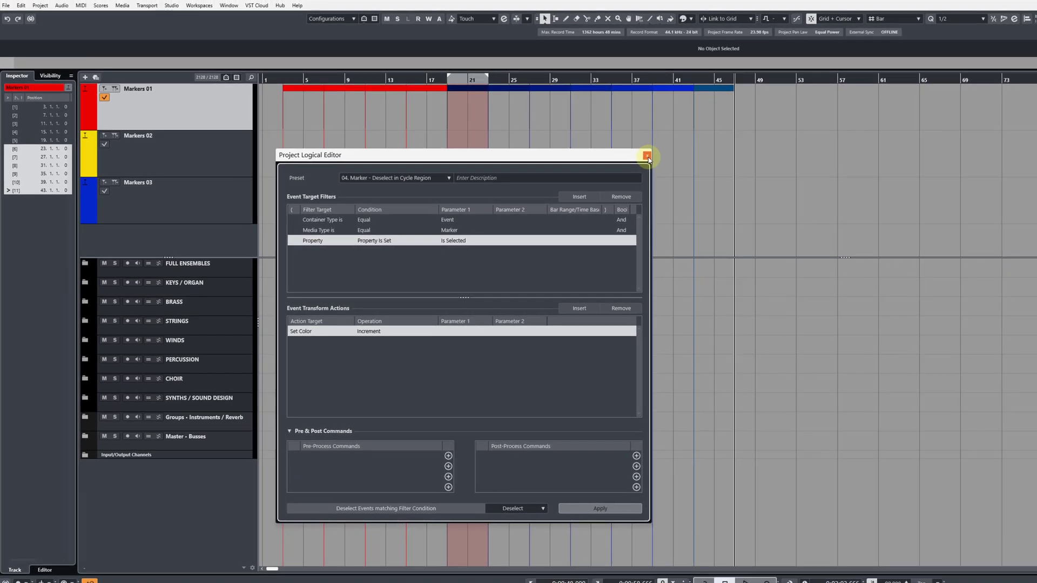
# Close the Logical Editor and reopen Key Commands with YT - Marker Macro 01 selected
pyautogui.click(644, 157)
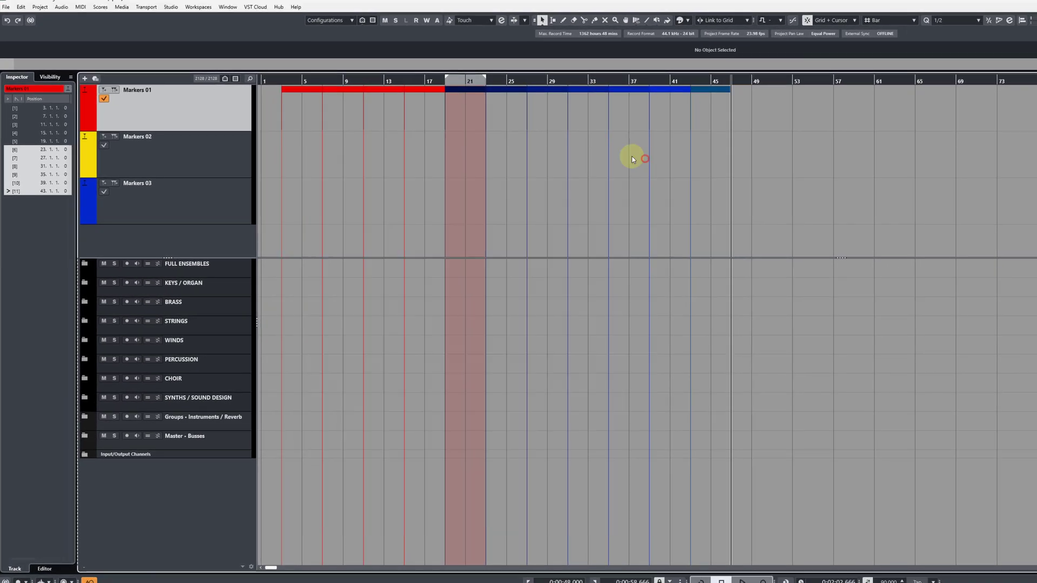
pyautogui.click(30, 8)
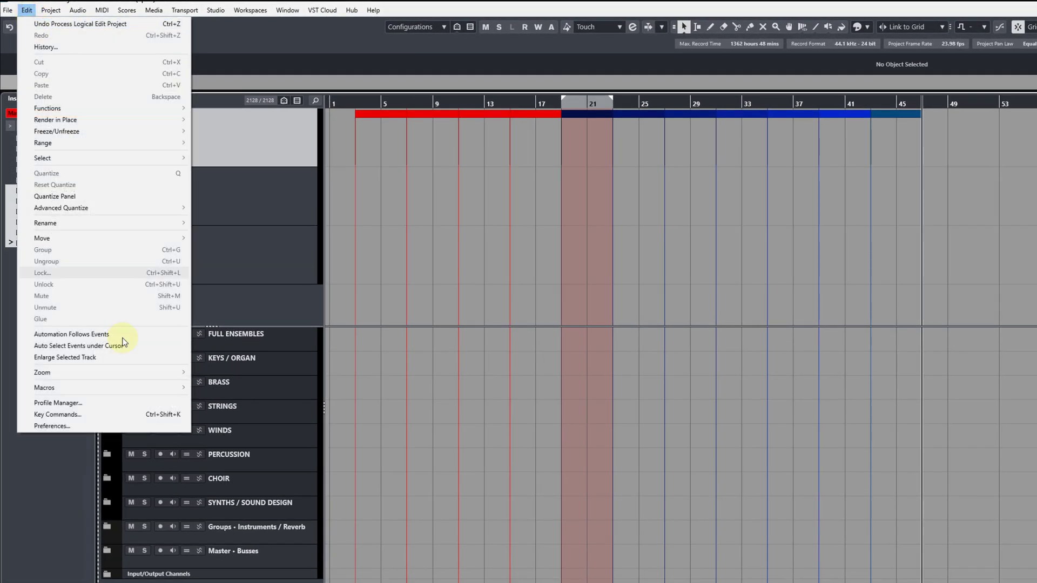
pyautogui.click(112, 360)
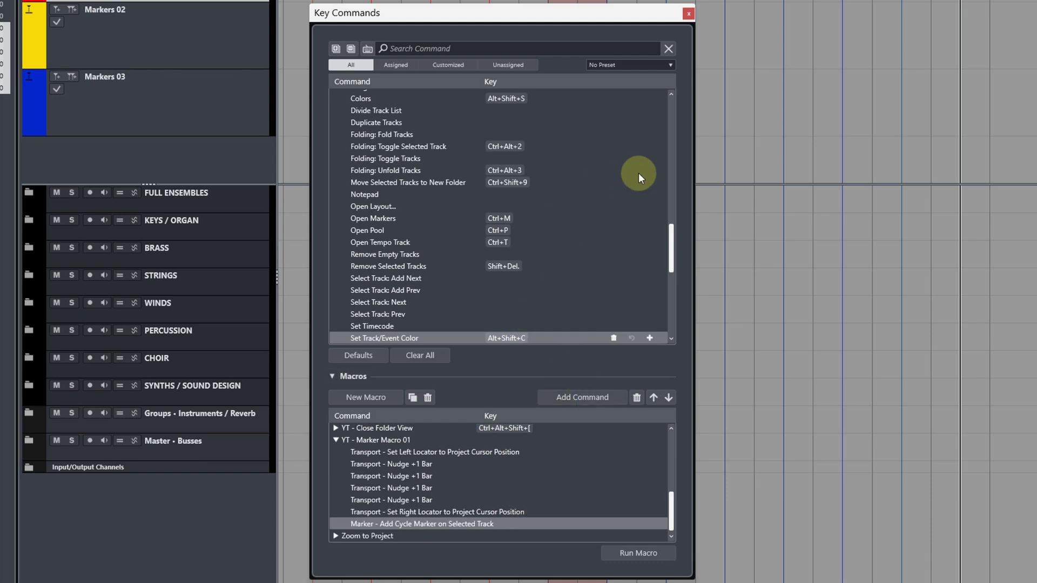
pyautogui.click(398, 440)
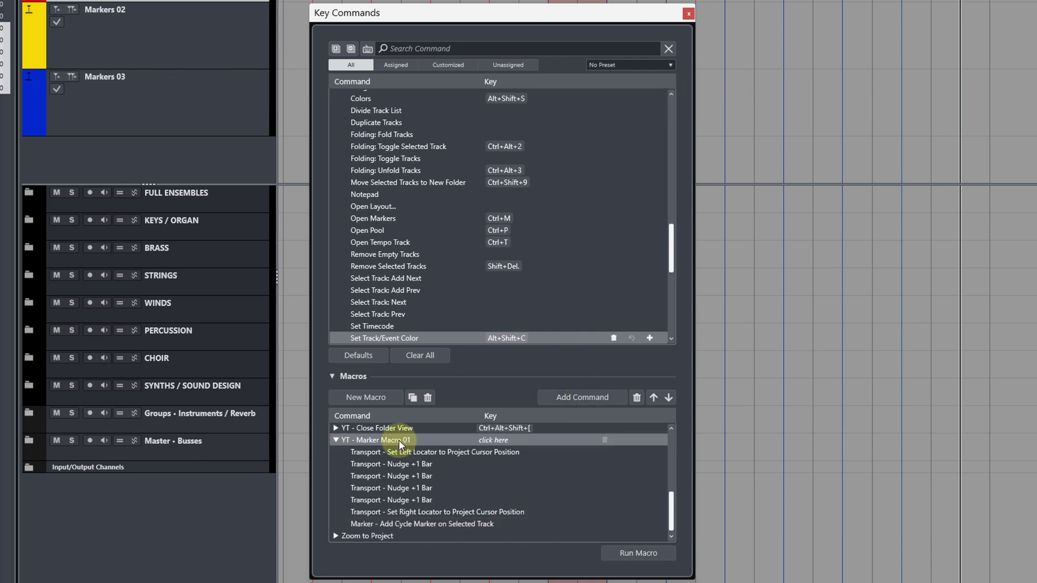
pyautogui.click(471, 50)
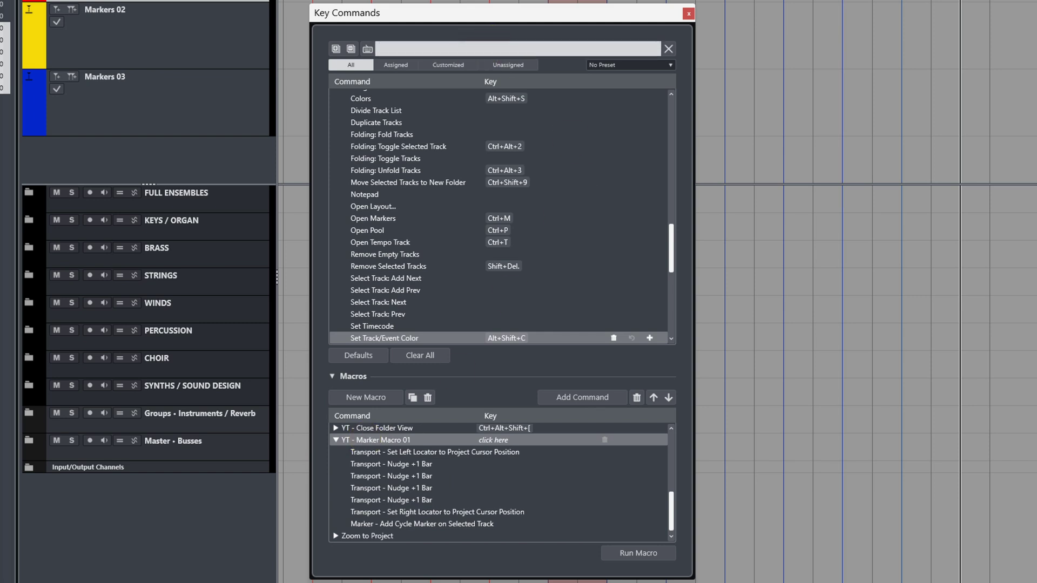
# Search 'marker -' and add the 01. Marker - Select in Cycle Region and 02. Marker - Set Base Colour steps
pyautogui.write('marker -0')
pyautogui.press('BackSpace')
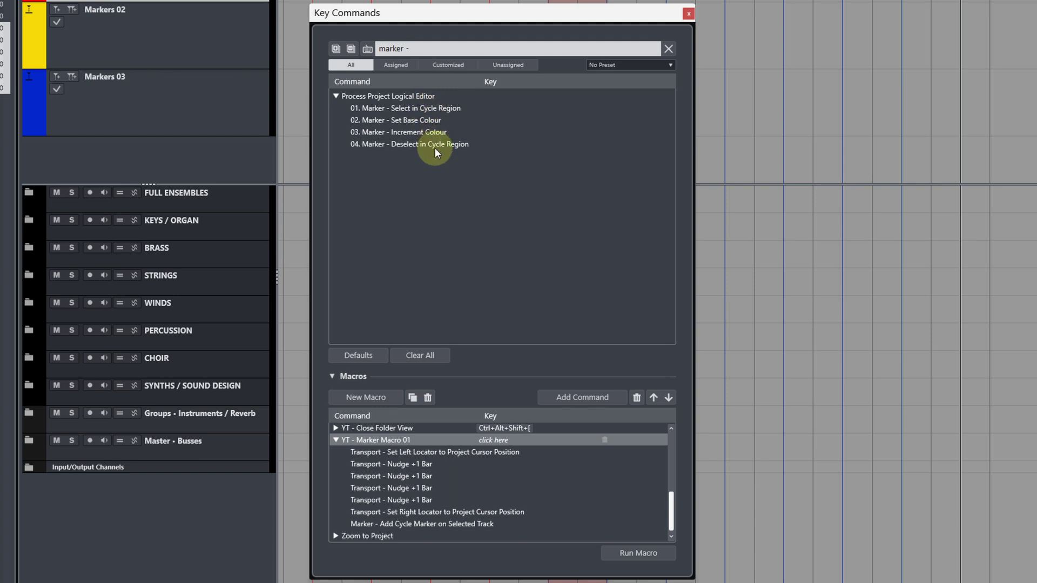
pyautogui.click(424, 108)
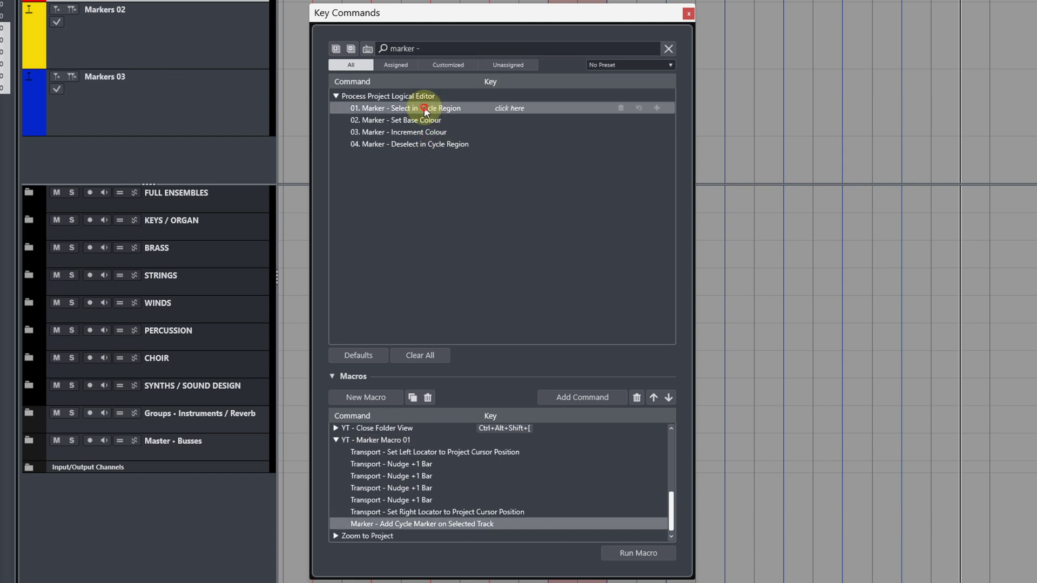
pyautogui.click(588, 397)
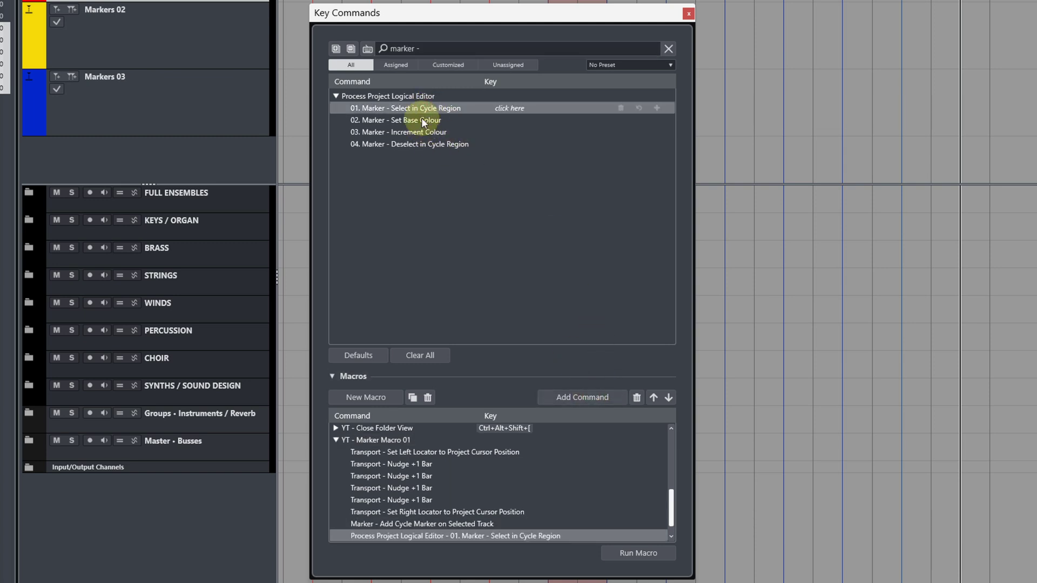
pyautogui.click(423, 120)
pyautogui.click(582, 399)
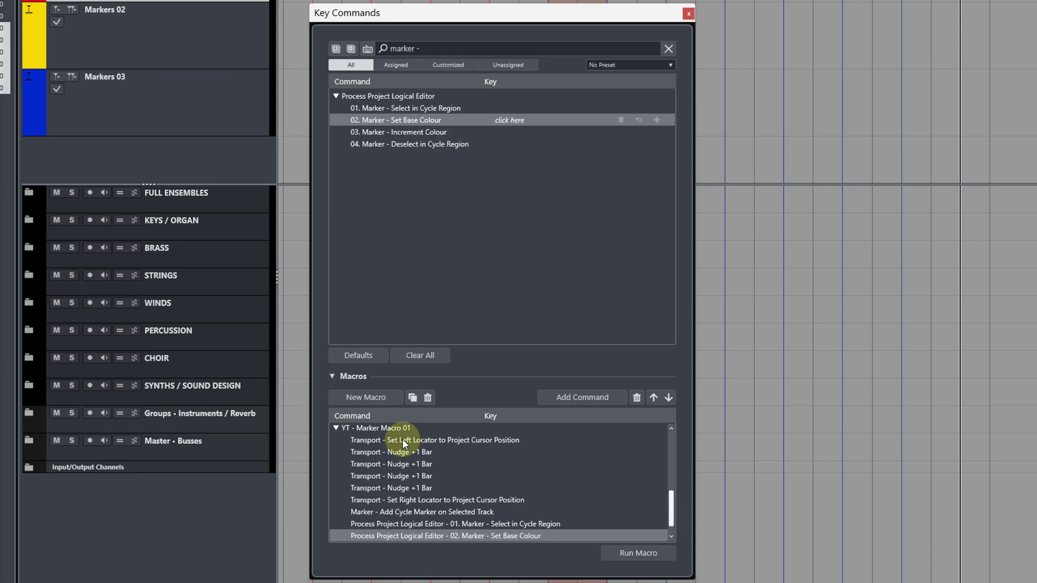
# Create a new macro and name it 'YT - Marker Macro 02'
pyautogui.click(336, 428)
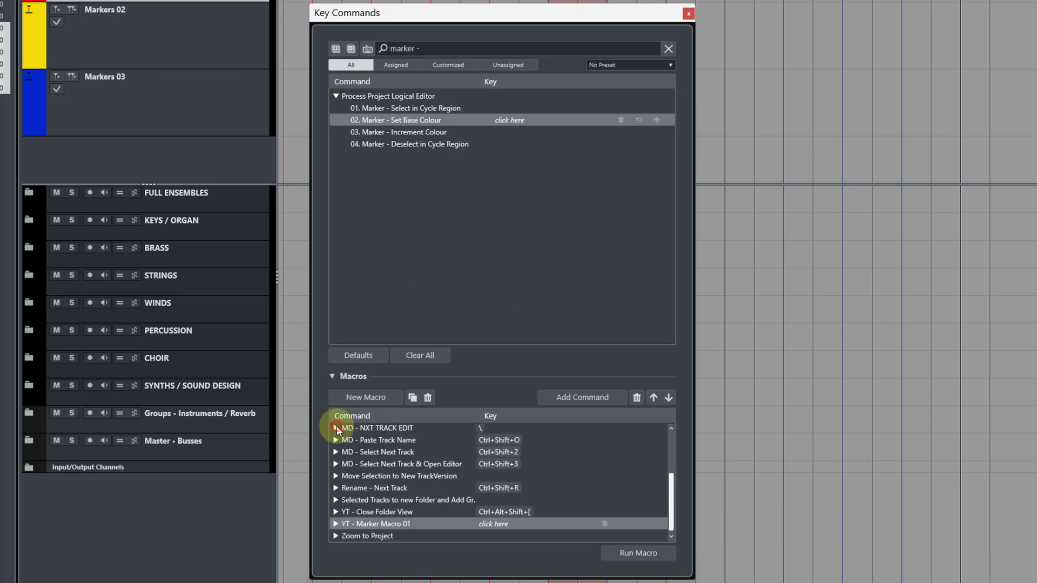
pyautogui.click(376, 398)
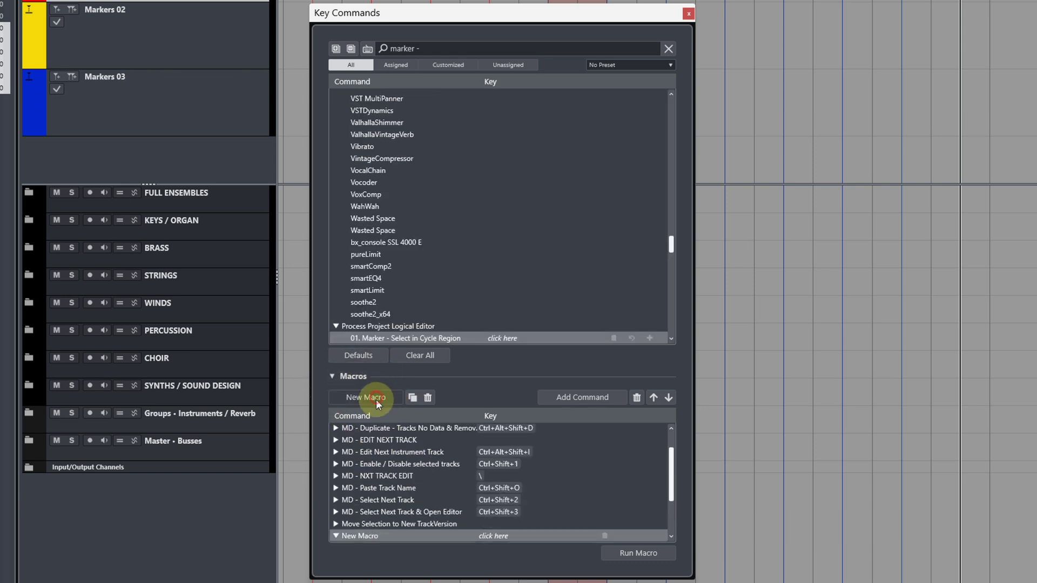
pyautogui.doubleClick(371, 539)
pyautogui.write('YT')
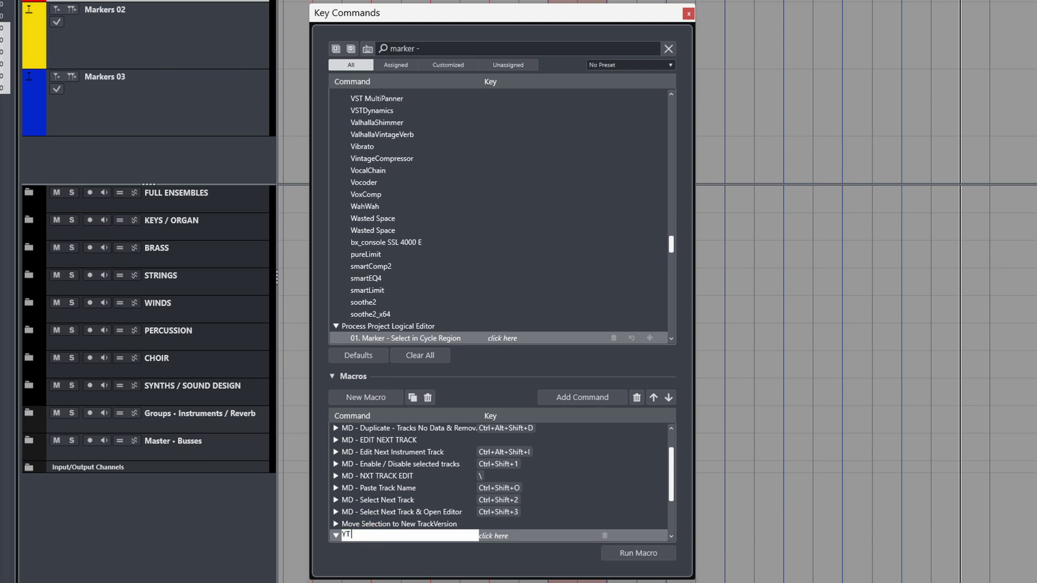
pyautogui.write(' - Marker Macro 02')
pyautogui.press('Return')
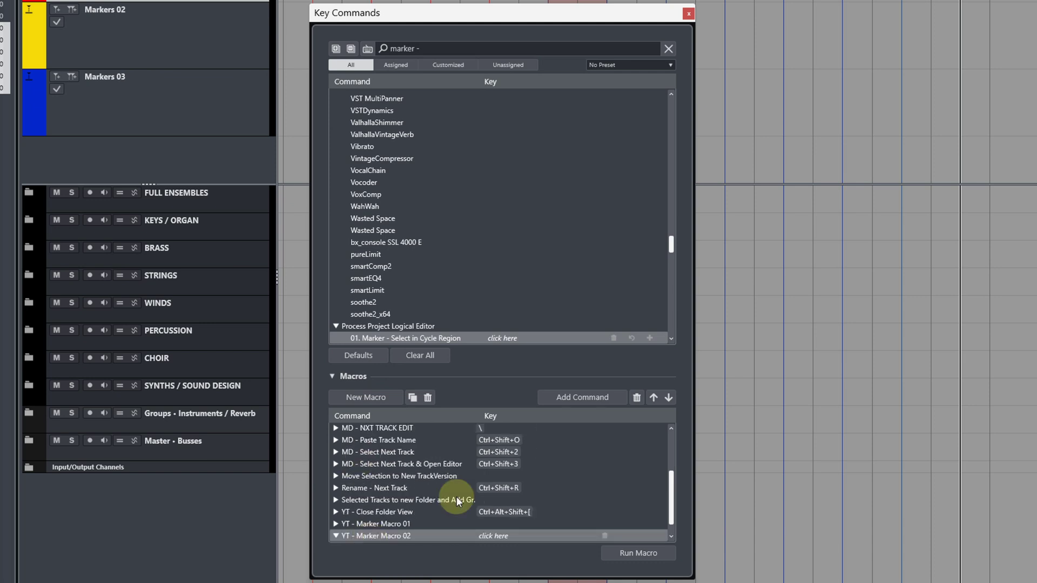
# Search 'YT - M' and add YT - Marker Macro 01 as the macro's first step
pyautogui.scroll(-1, 430, 530)
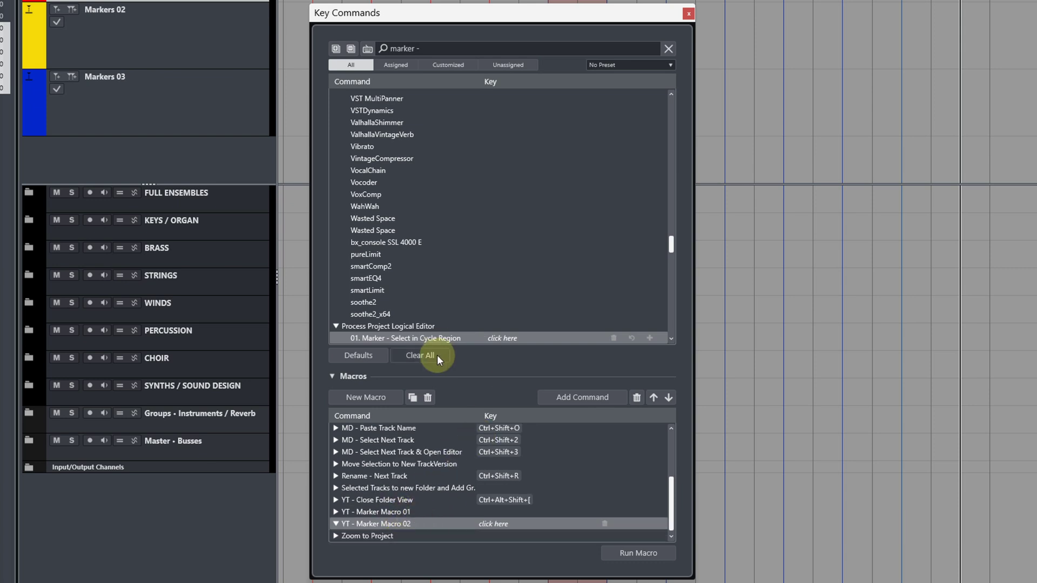
pyautogui.click(431, 48)
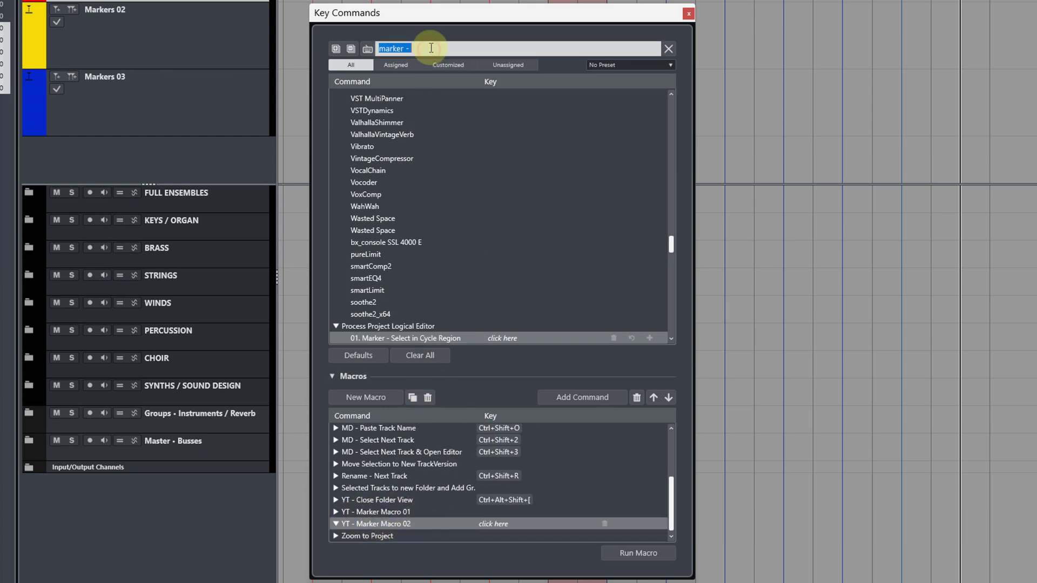
pyautogui.write('YT - M')
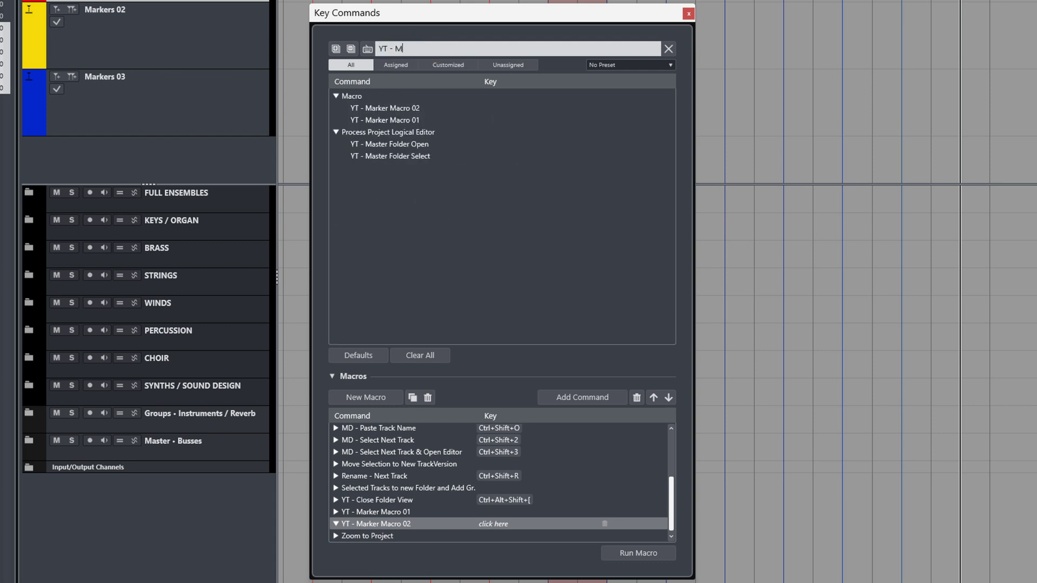
pyautogui.click(412, 120)
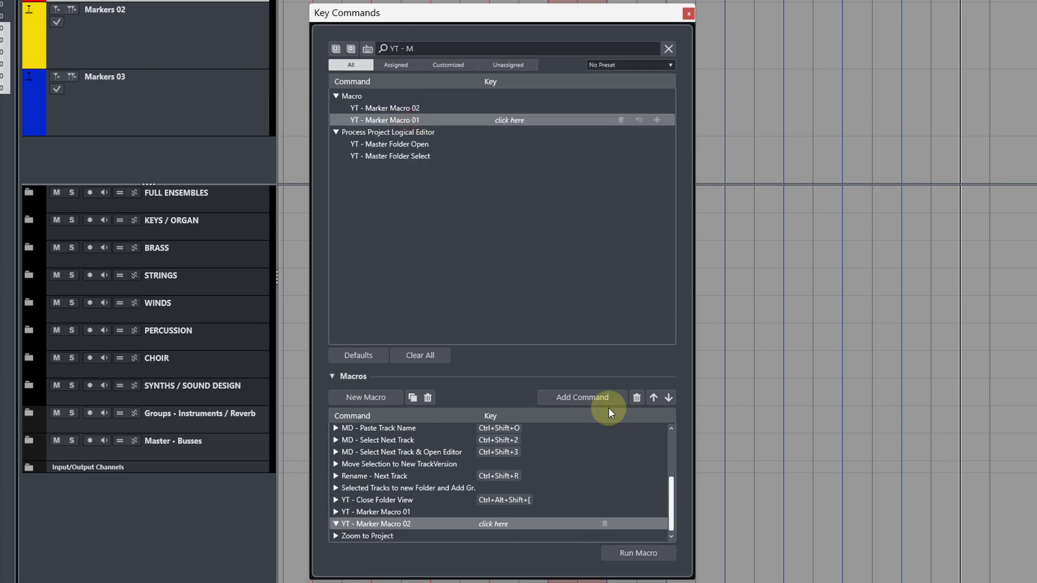
pyautogui.click(601, 395)
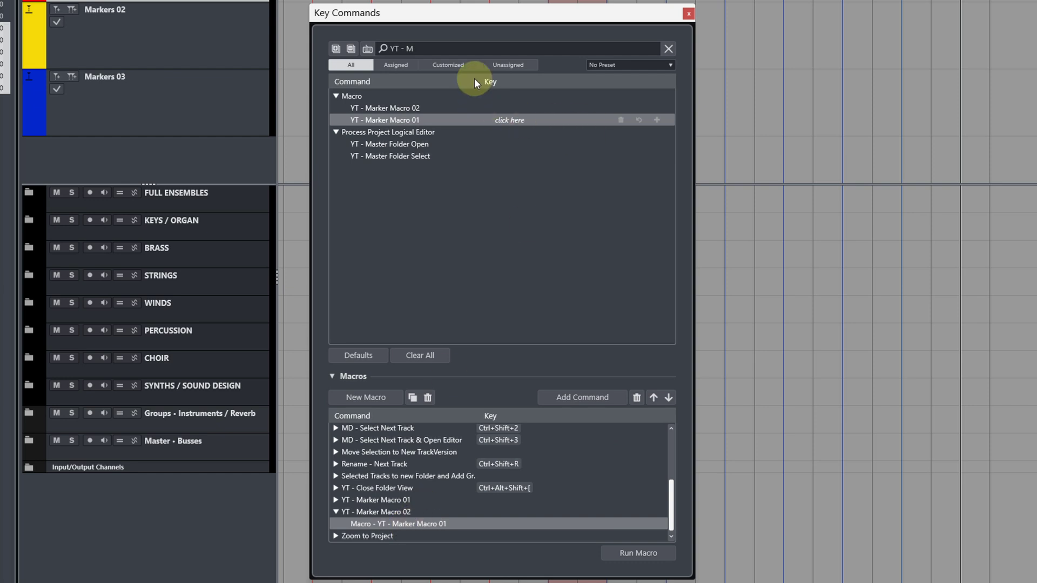
pyautogui.click(452, 50)
# Search 'marker -', add repeated 03. Marker - Increment Colour steps, then 04. Marker - Deselect in Cycle Region
pyautogui.write('mark')
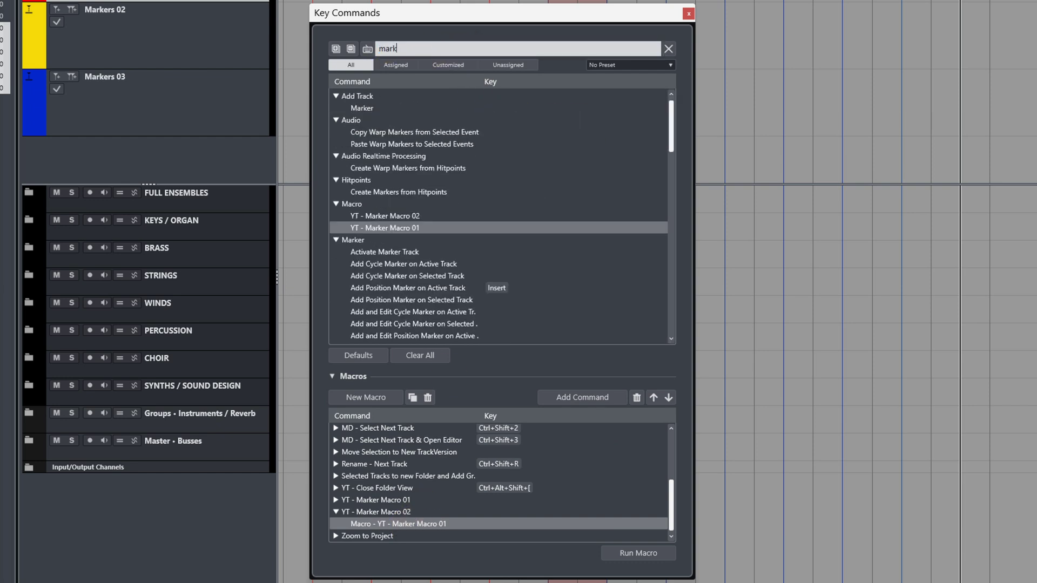
pyautogui.write('er -')
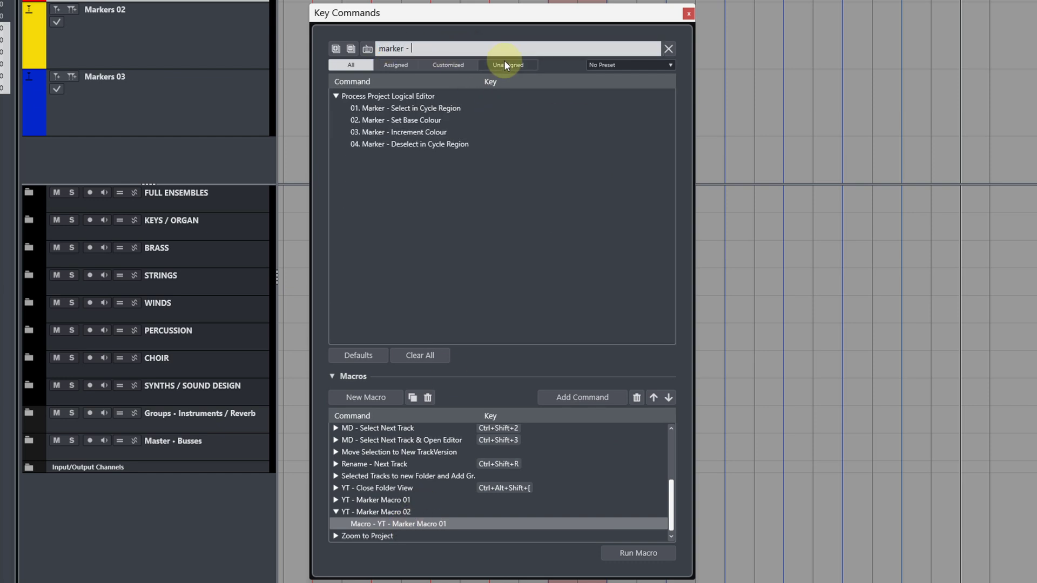
pyautogui.click(431, 134)
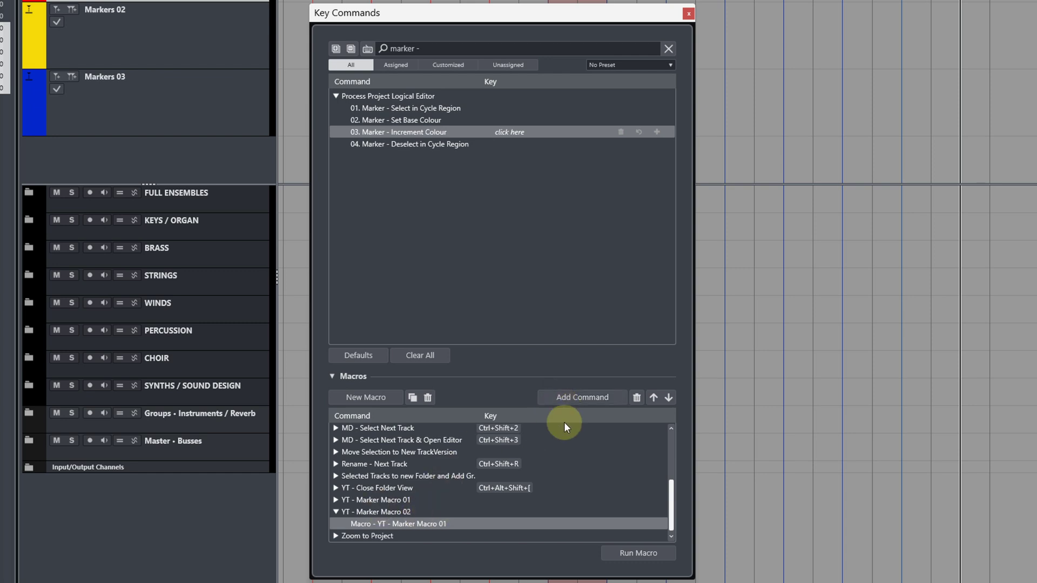
pyautogui.click(571, 398)
pyautogui.click(572, 398)
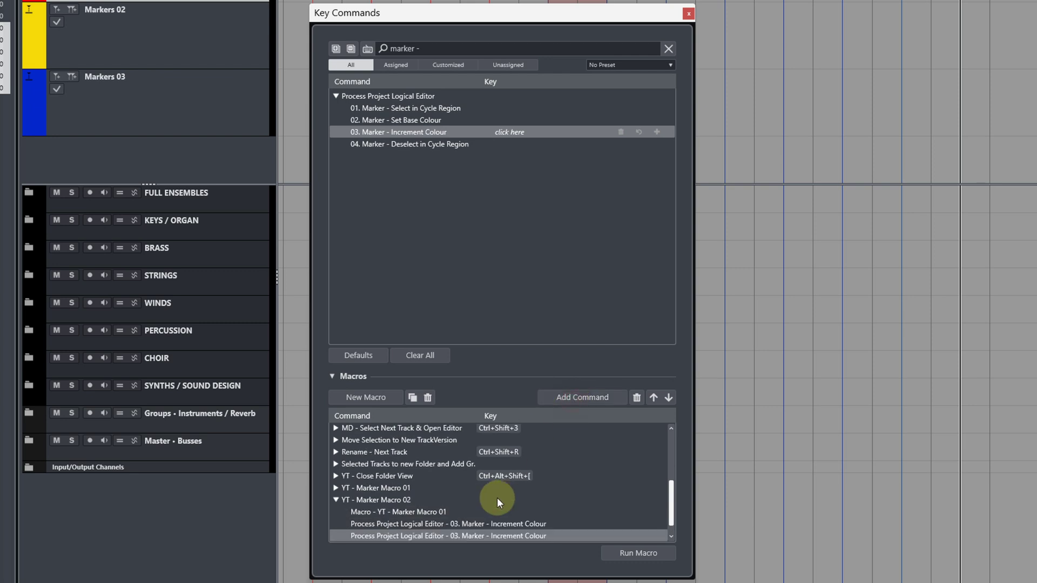
pyautogui.scroll(-1, 523, 468)
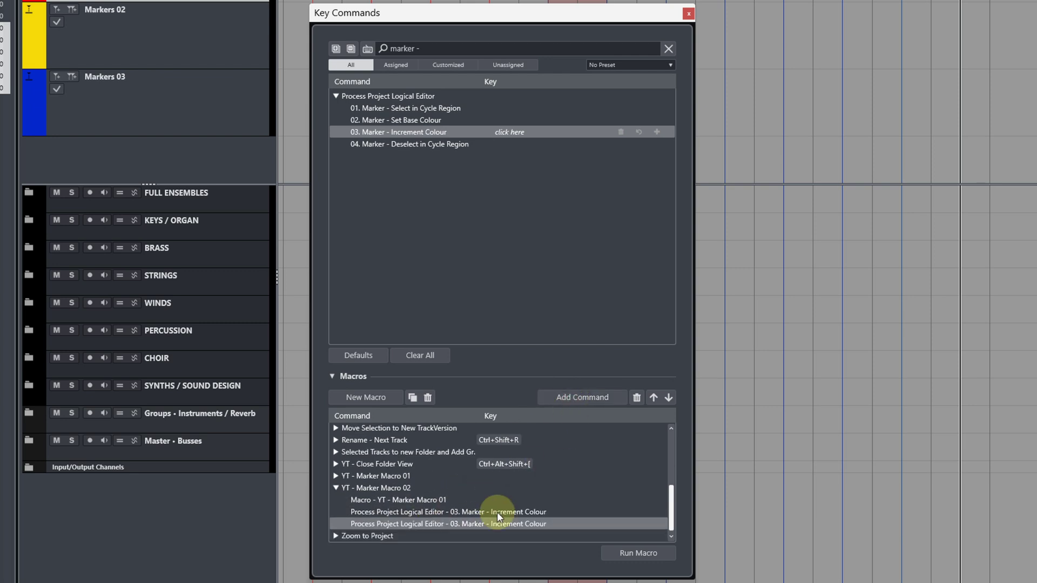
pyautogui.click(579, 398)
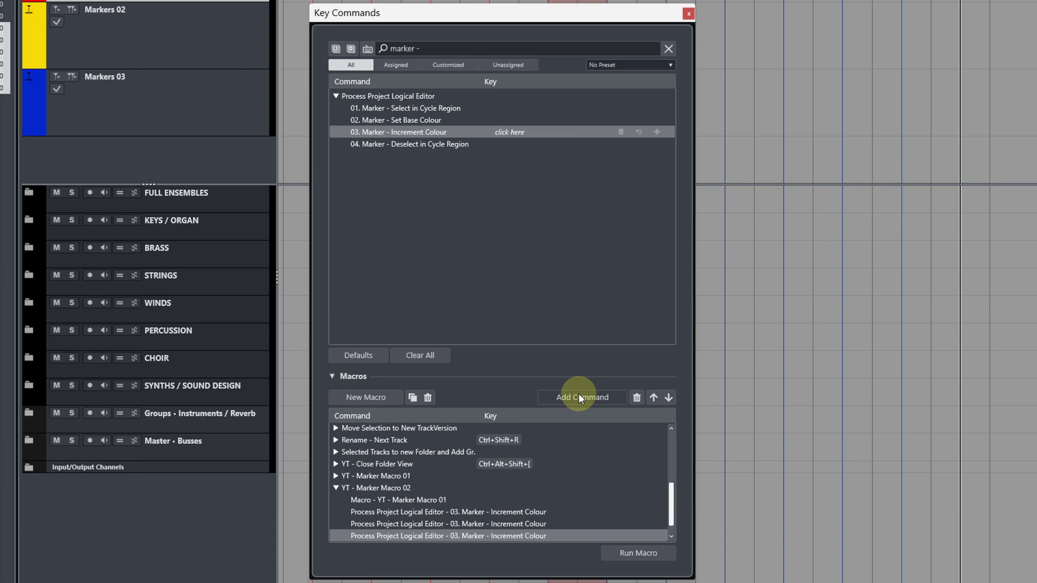
pyautogui.click(578, 395)
pyautogui.click(579, 396)
pyautogui.click(578, 396)
pyautogui.click(578, 396)
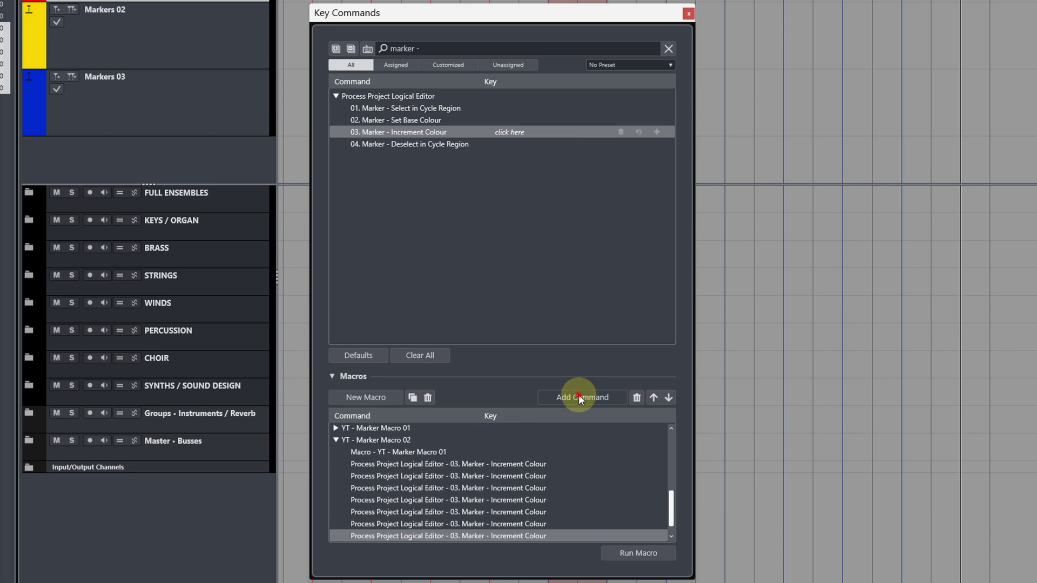
pyautogui.click(469, 145)
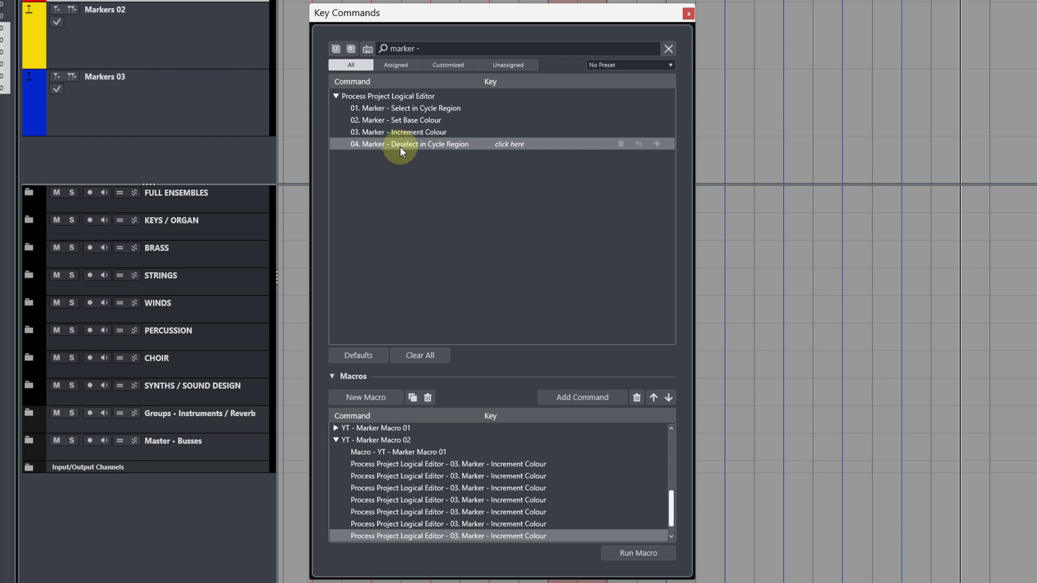
pyautogui.click(582, 398)
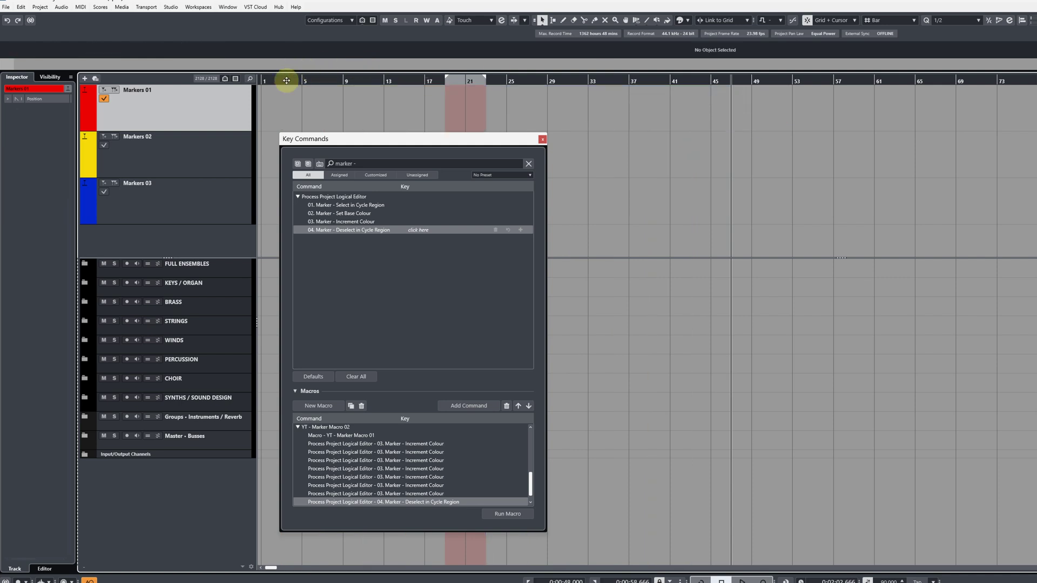
# Put the project cursor at bar 5 and run YT - Marker Macro 02 twice
pyautogui.click(235, 78)
pyautogui.click(290, 88)
pyautogui.click(302, 78)
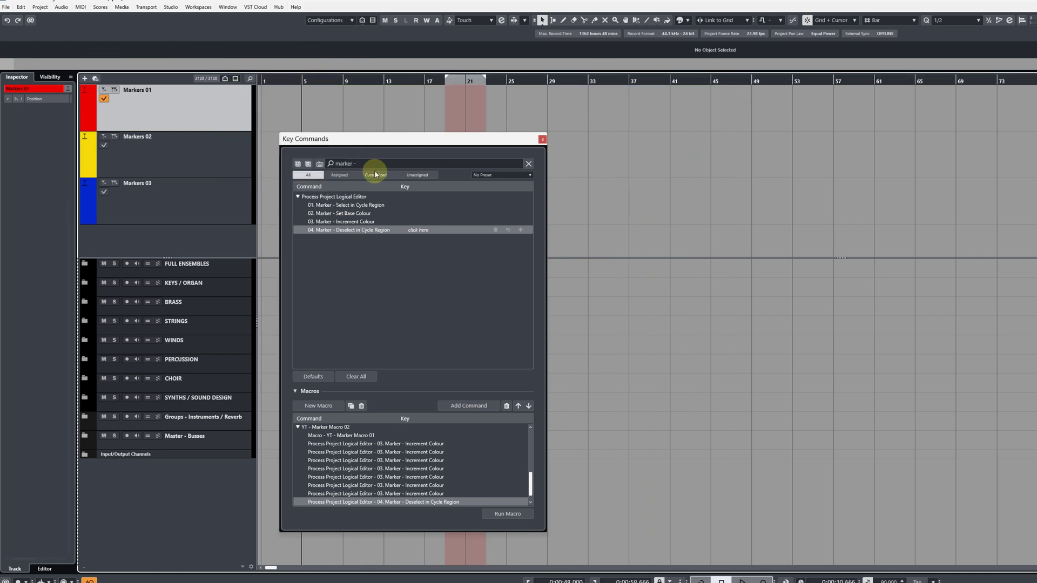
pyautogui.click(354, 436)
pyautogui.click(342, 428)
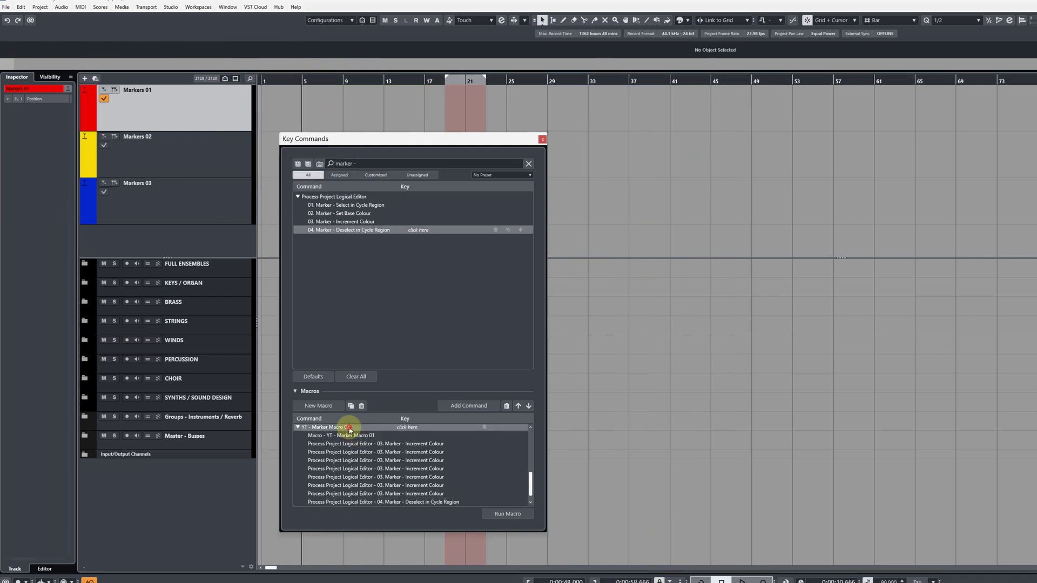
pyautogui.click(501, 517)
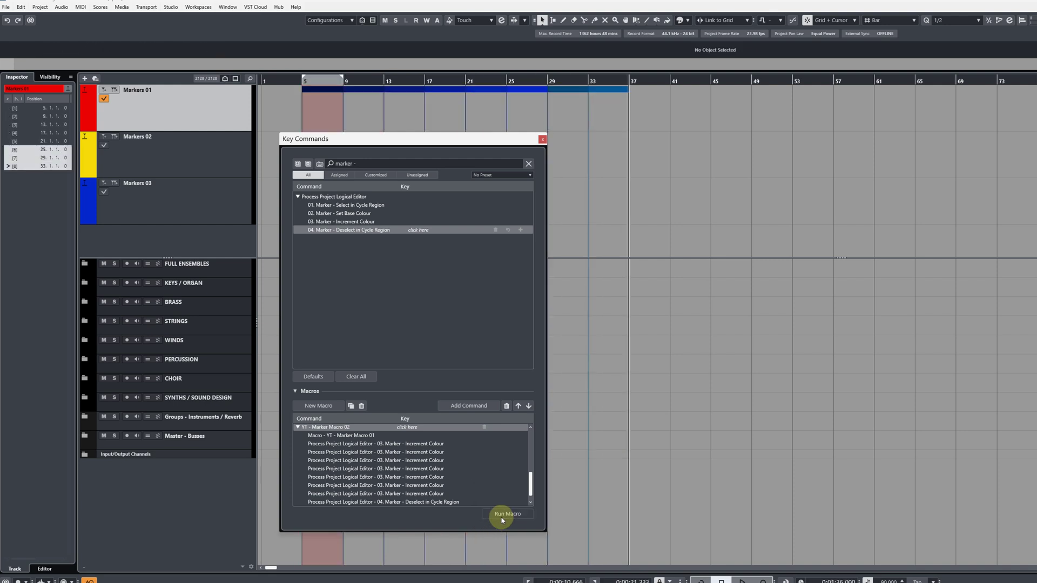
pyautogui.click(500, 516)
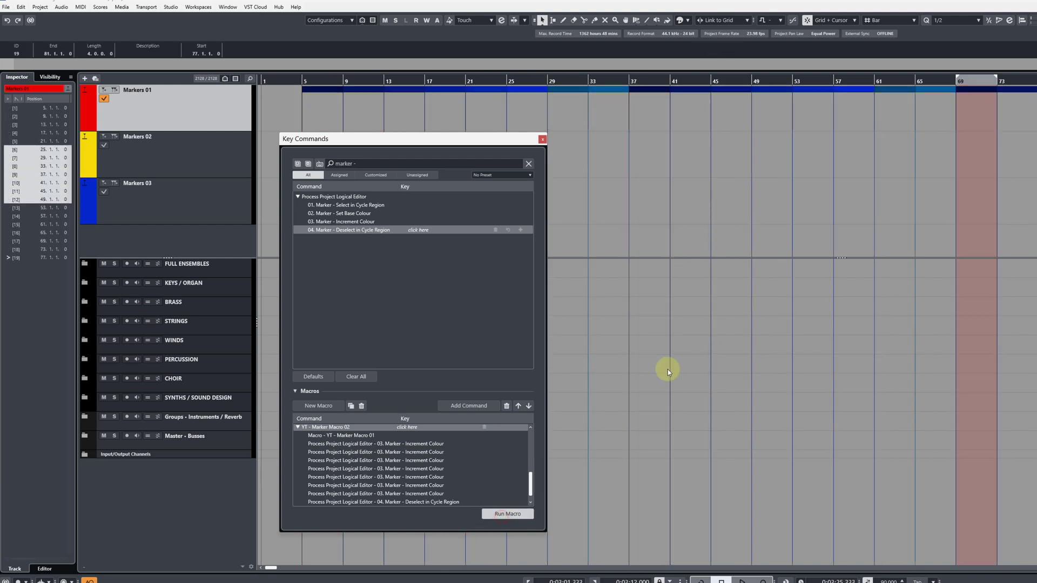
# Zoom out, delete all cycle markers, rerun Macro 02, and delete the new markers
pyautogui.press('g')
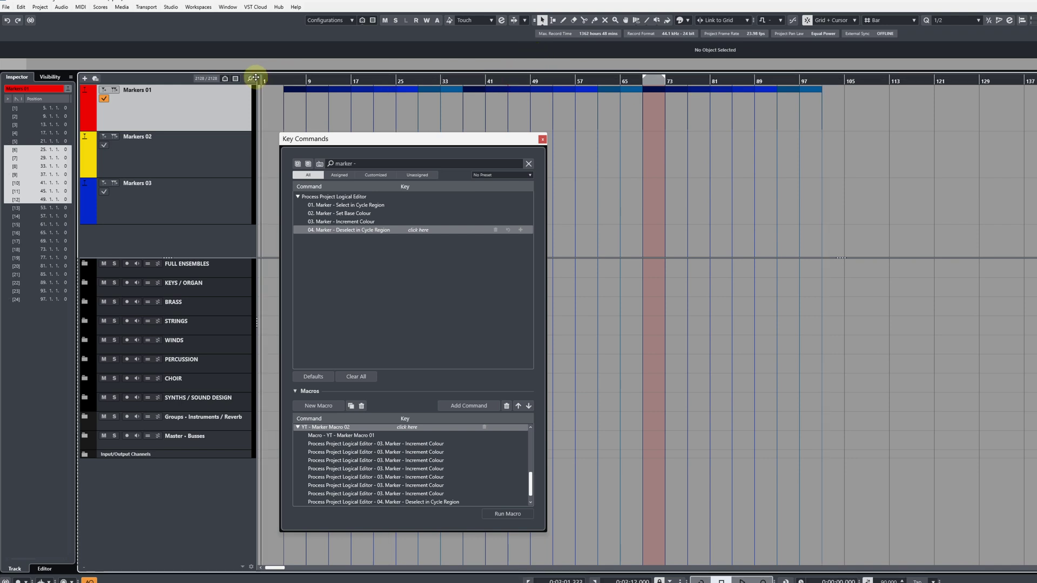
pyautogui.hotkey('ctrl', 'a')
pyautogui.press('Delete')
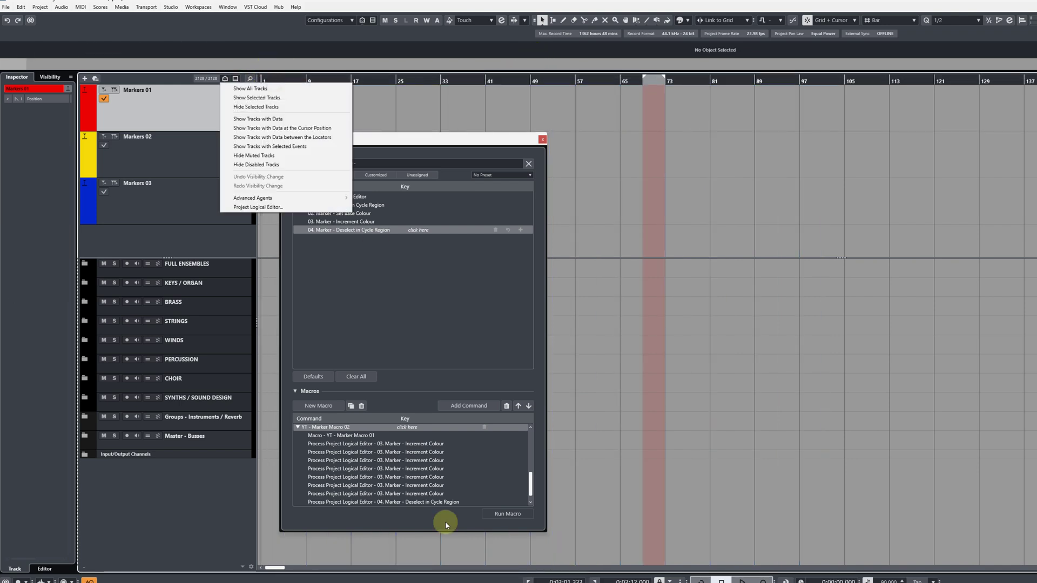
pyautogui.click(517, 514)
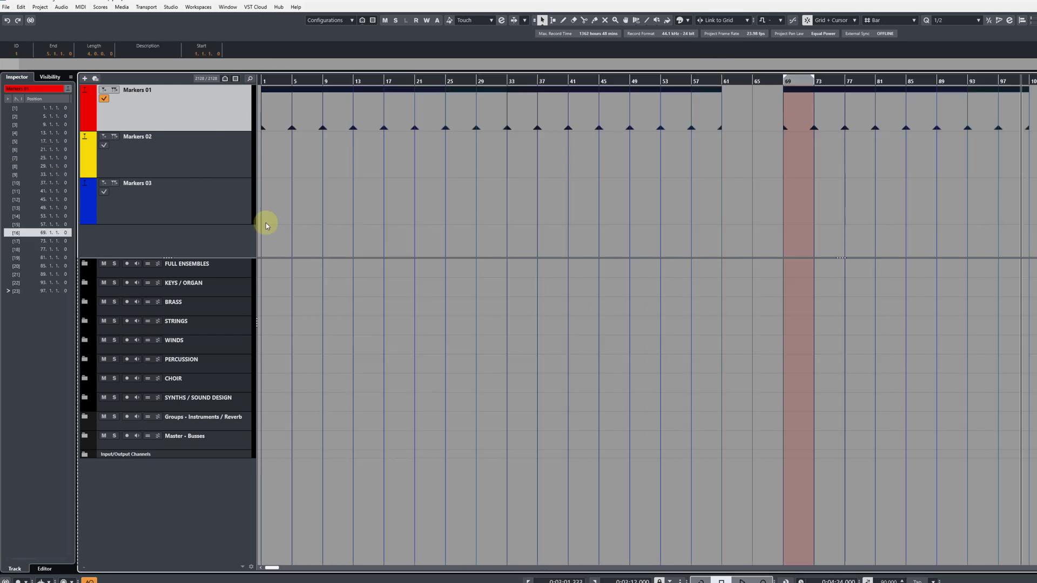
pyautogui.press('Delete')
pyautogui.click(321, 208)
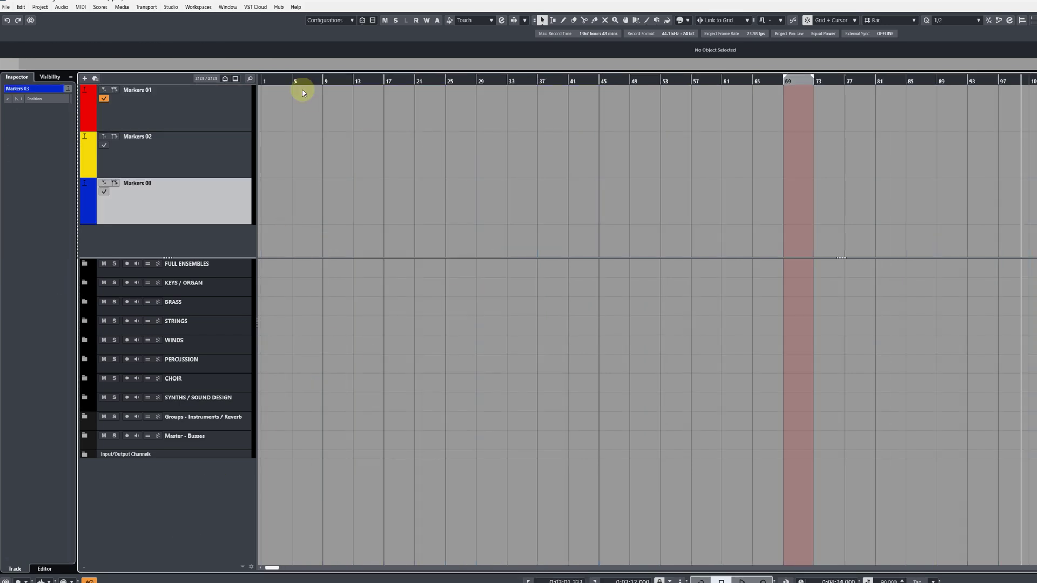
# Open the Project Logical Editor and show its user presets location in File Explorer
pyautogui.click(226, 79)
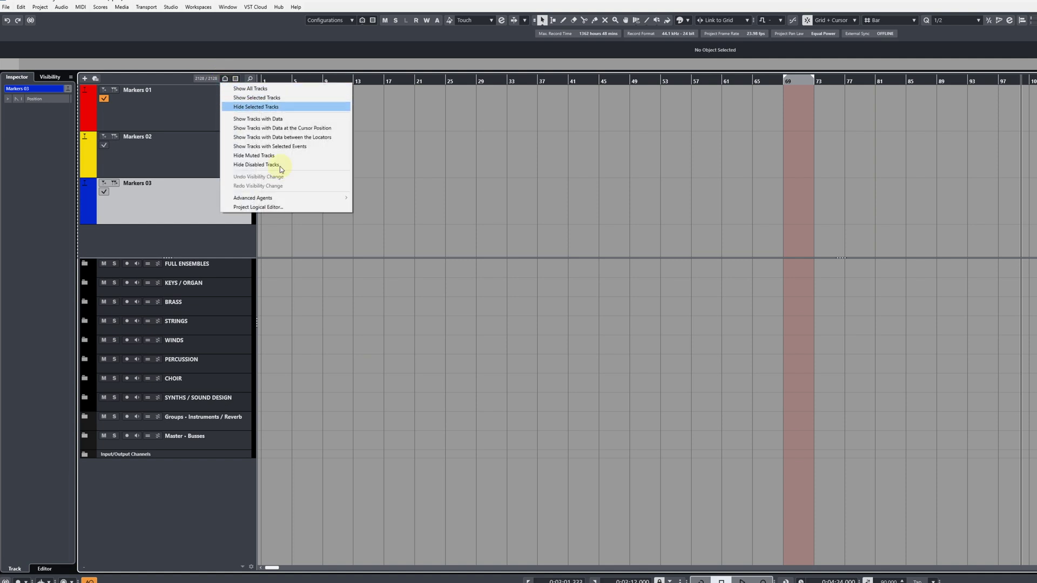
pyautogui.click(296, 208)
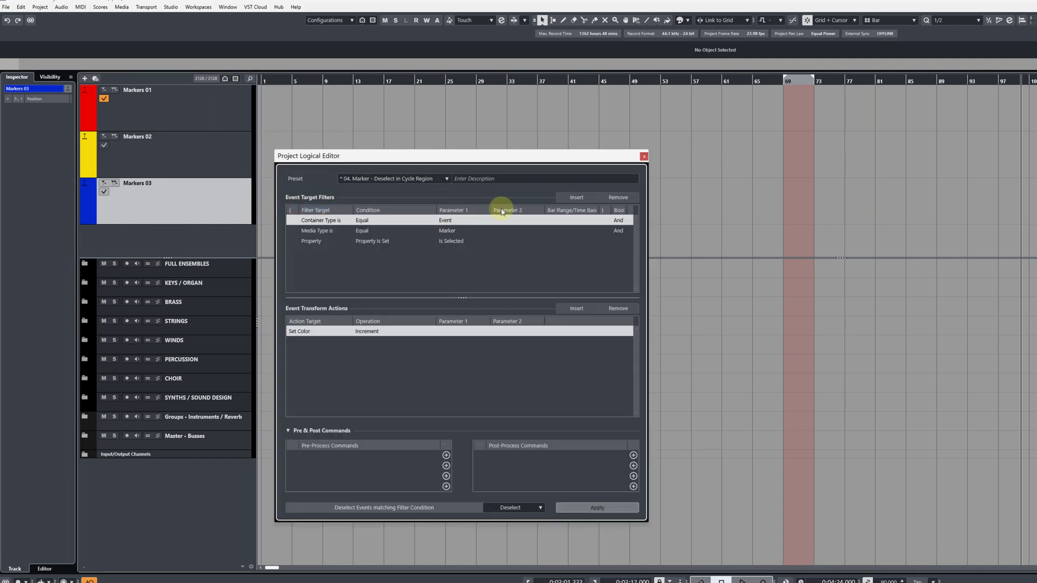
pyautogui.click(438, 178)
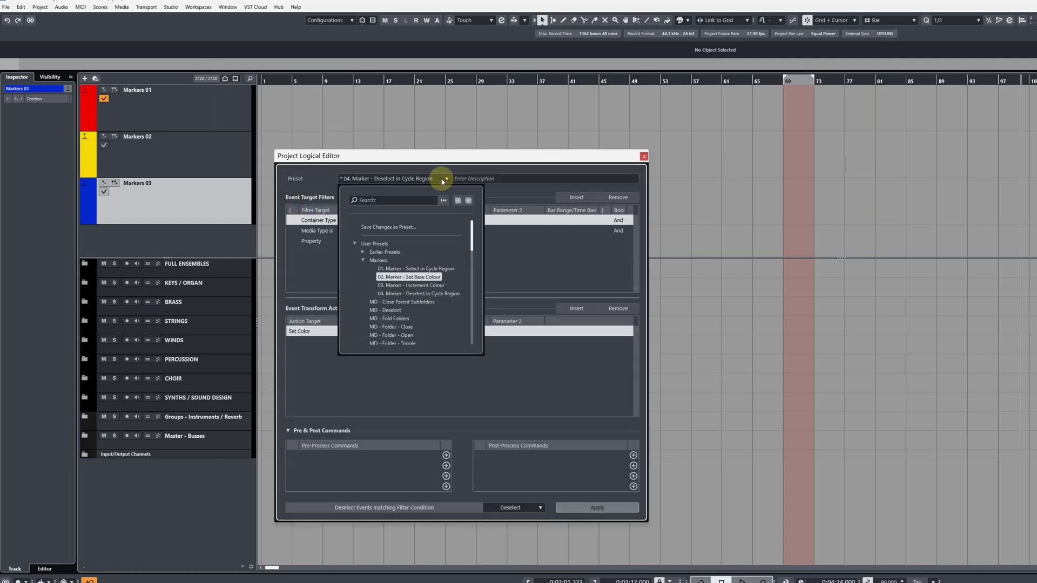
pyautogui.scroll(-10, 399, 270)
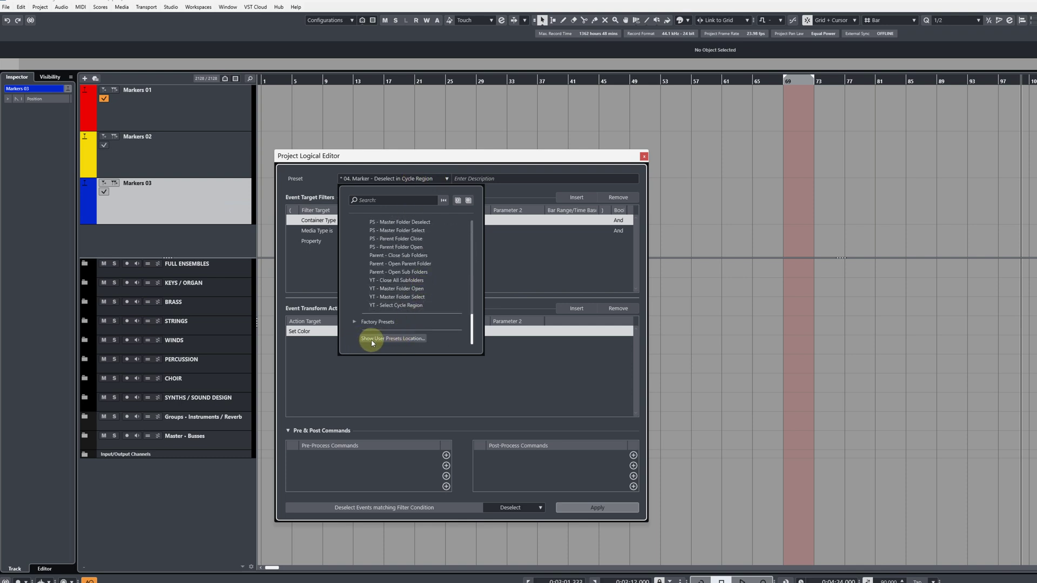
pyautogui.click(372, 338)
pyautogui.scroll(-5, 513, 467)
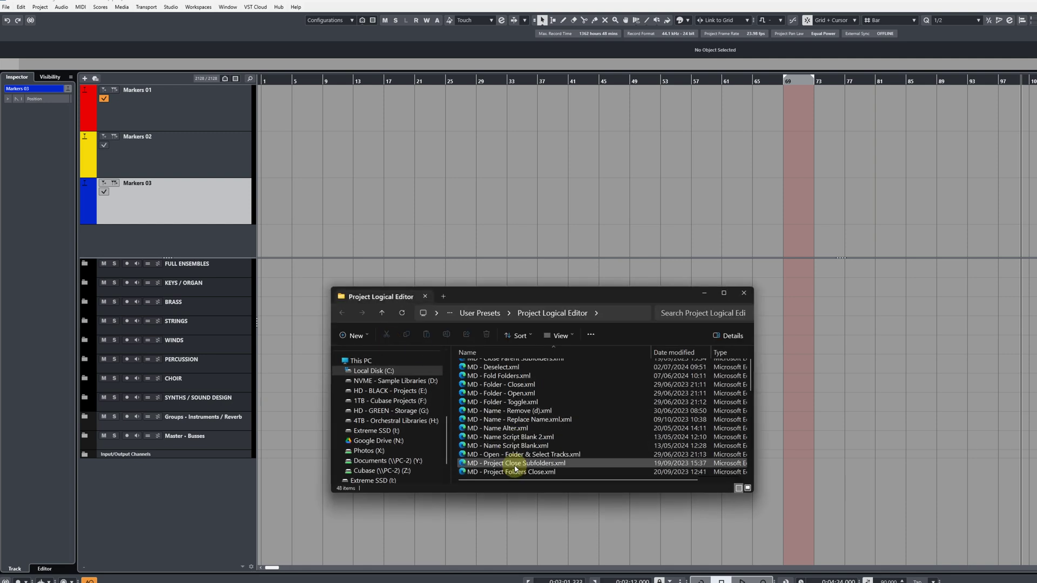
pyautogui.scroll(1, 515, 470)
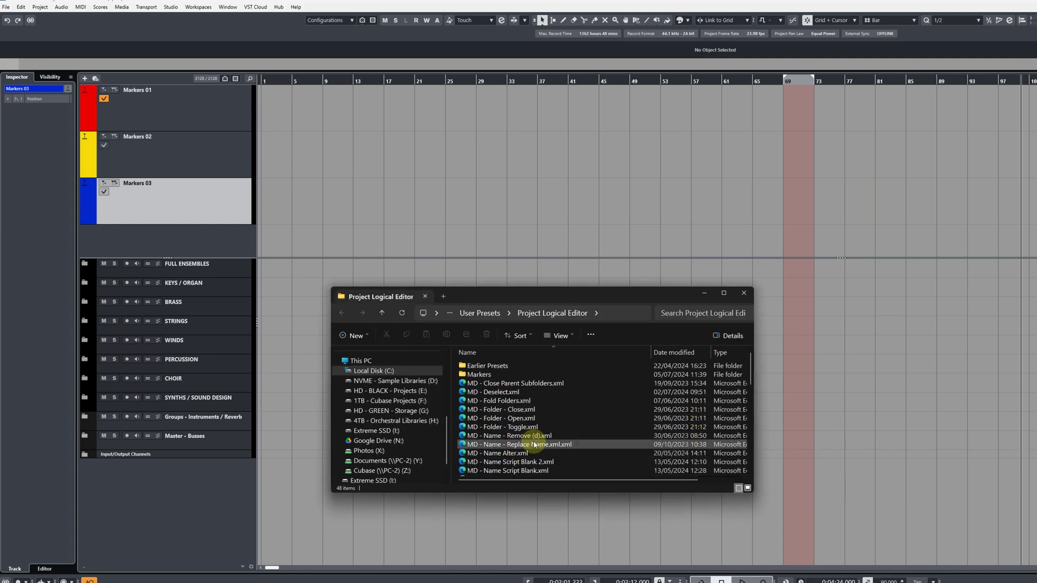
# Close the File Explorer presets folder to return to the Project Logical Editor
pyautogui.click(748, 295)
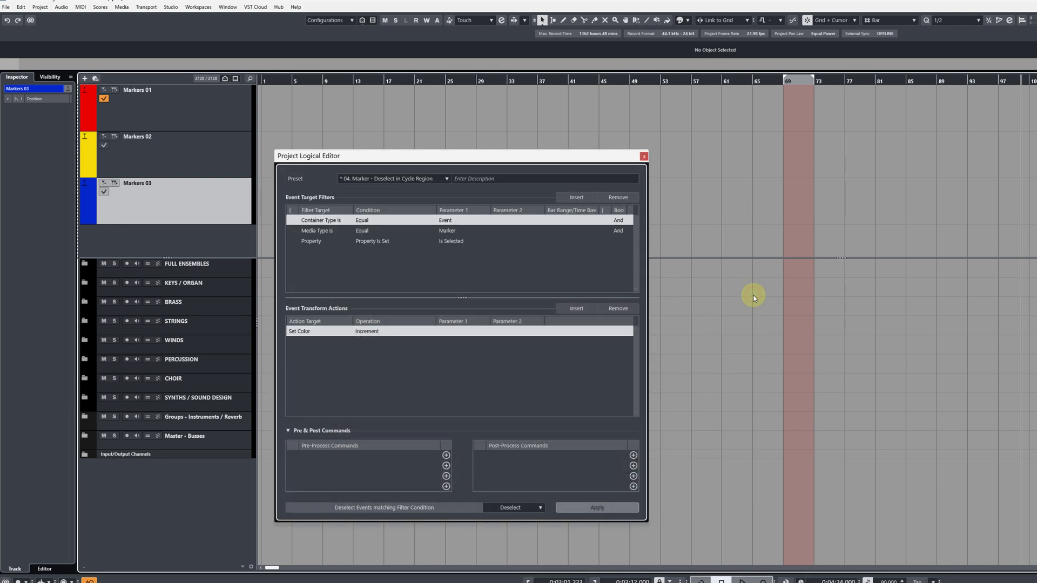